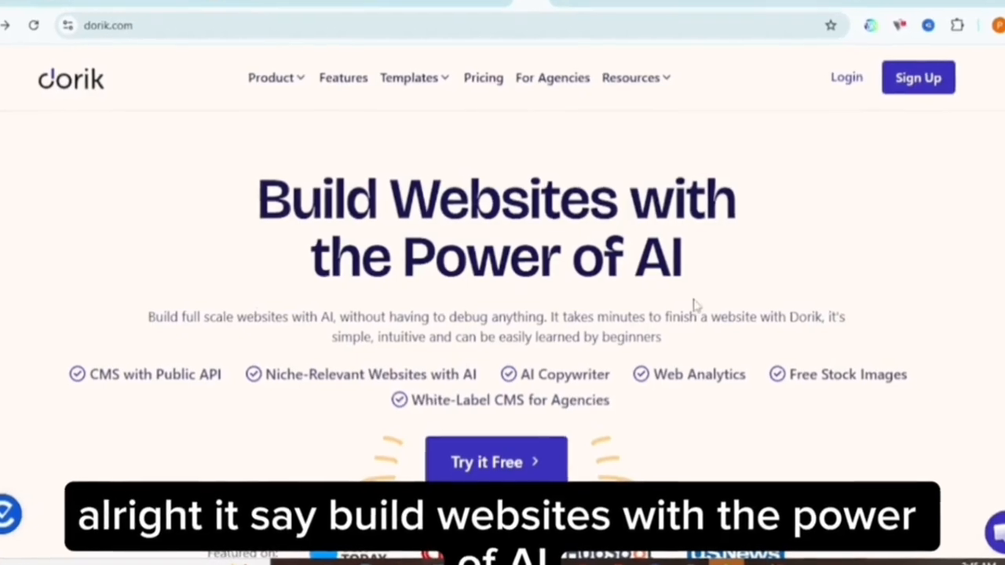
Start a free website trial from the Dorik homepage.
{"action": "mouse_move", "coordinate": [284, 71]}
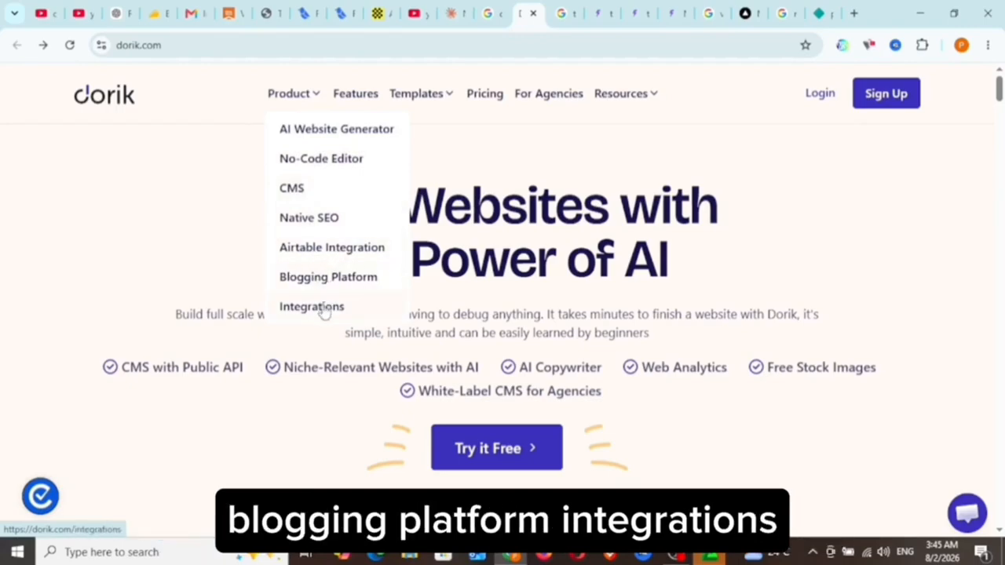
{"action": "mouse_move", "coordinate": [415, 94]}
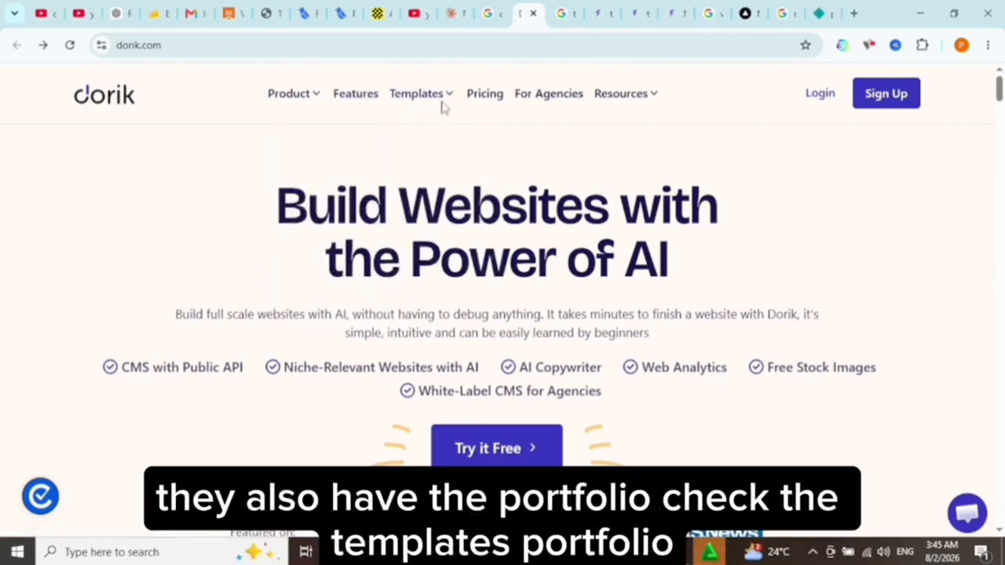
{"action": "mouse_move", "coordinate": [440, 105]}
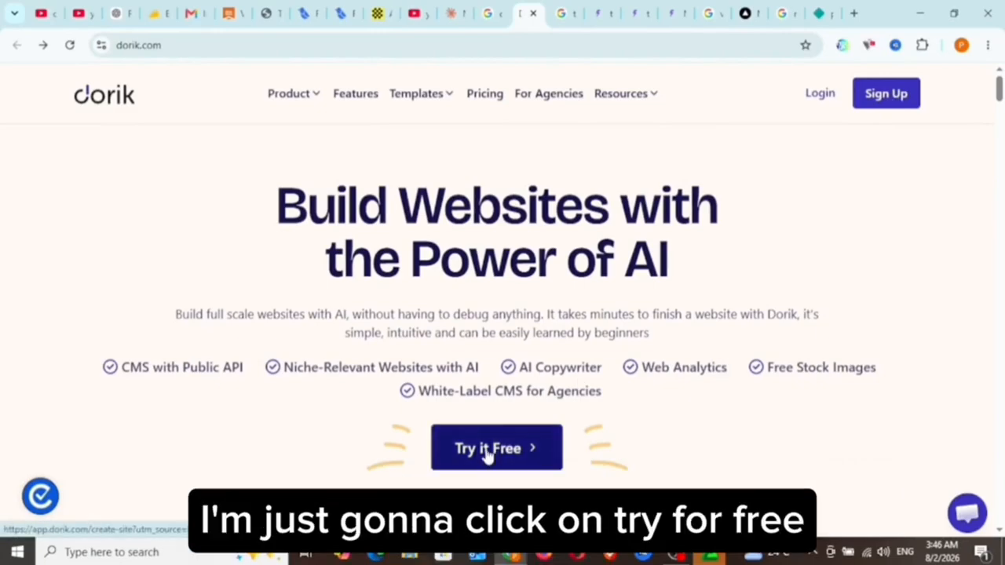
{"action": "left_click", "coordinate": [487, 451]}
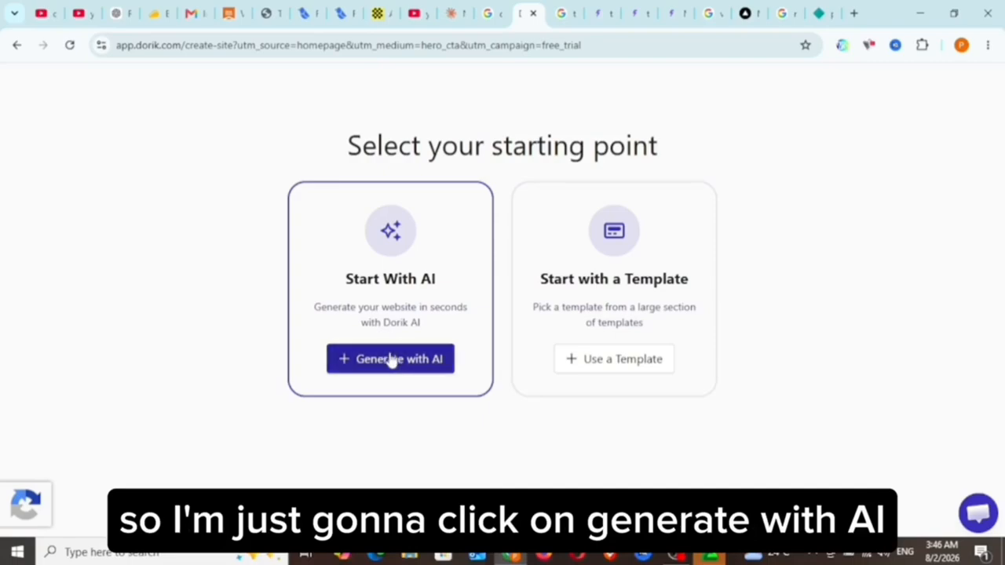
Fill in the AI site form with the website name Paul Digital World and the copied SaaS landing page description, and close it without generating.
{"action": "left_click", "coordinate": [391, 359]}
{"action": "left_click", "coordinate": [330, 235]}
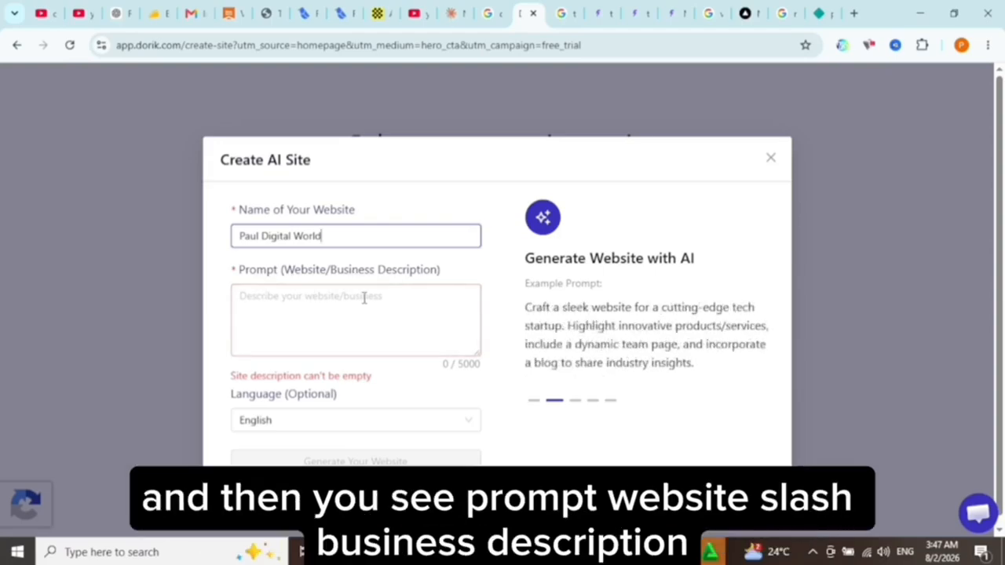
{"action": "left_click", "coordinate": [317, 309]}
{"action": "right_click", "coordinate": [316, 309]}
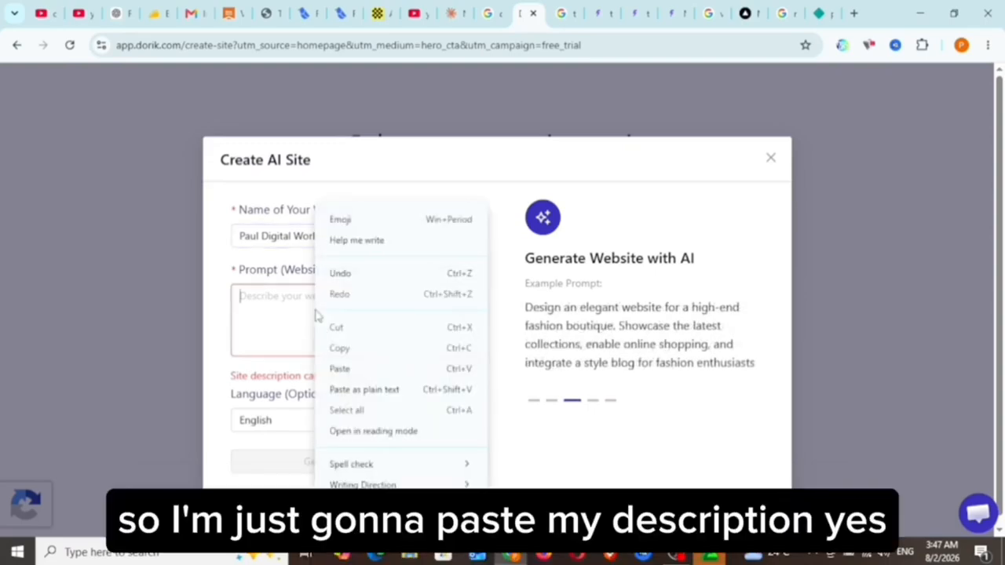
{"action": "left_click", "coordinate": [339, 369]}
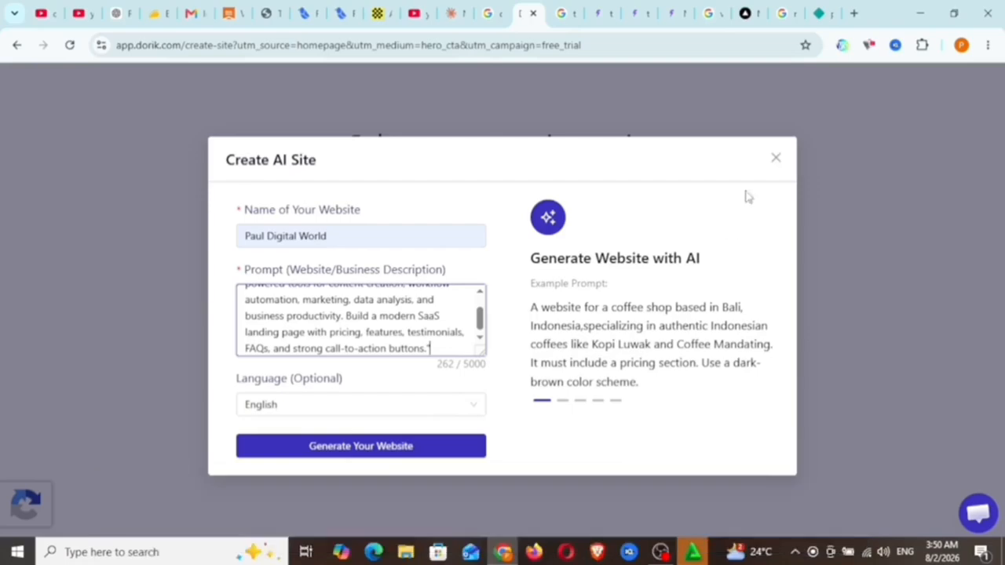
{"action": "left_click", "coordinate": [775, 158]}
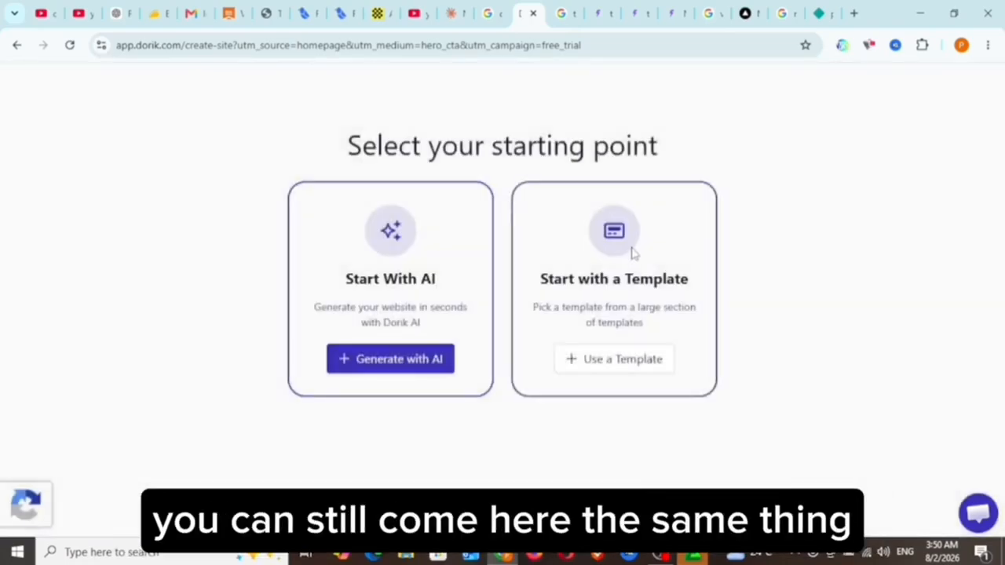
Choose a template as the site's starting point and browse the template gallery.
{"action": "left_click", "coordinate": [617, 369]}
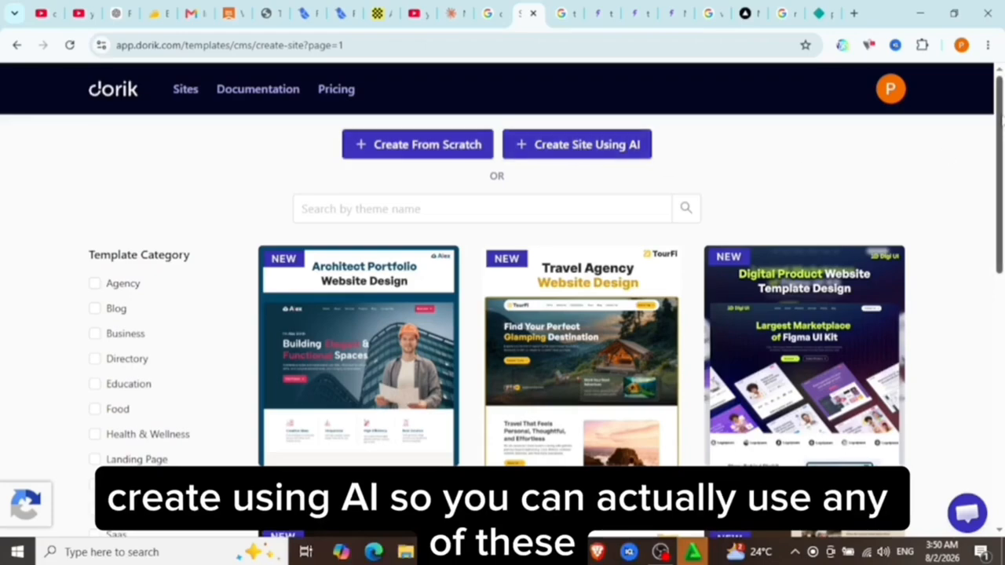
{"action": "mouse_move", "coordinate": [1002, 119]}
{"action": "left_mouse_down"}
{"action": "mouse_move", "coordinate": [1002, 195]}
{"action": "mouse_move", "coordinate": [1002, 128]}
{"action": "left_mouse_up"}
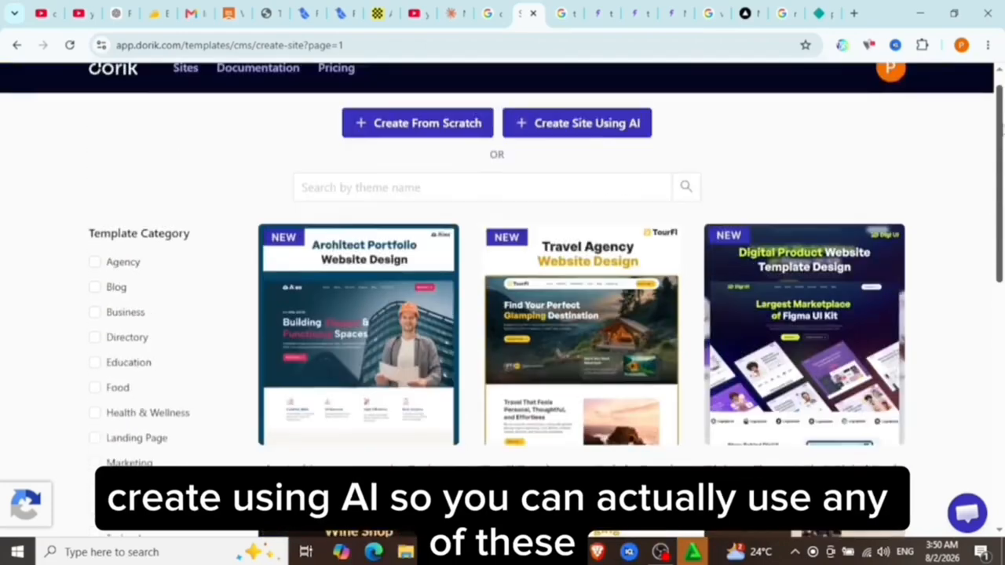
{"action": "mouse_move", "coordinate": [315, 276]}
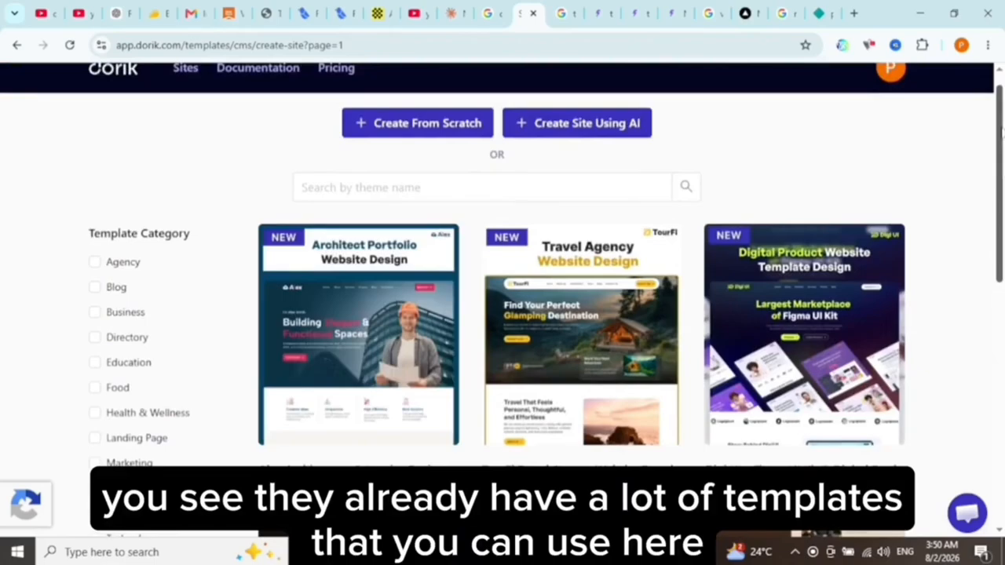
{"action": "mouse_move", "coordinate": [1002, 128]}
{"action": "left_mouse_down"}
{"action": "mouse_move", "coordinate": [980, 265]}
{"action": "mouse_move", "coordinate": [1000, 116]}
{"action": "left_mouse_up"}
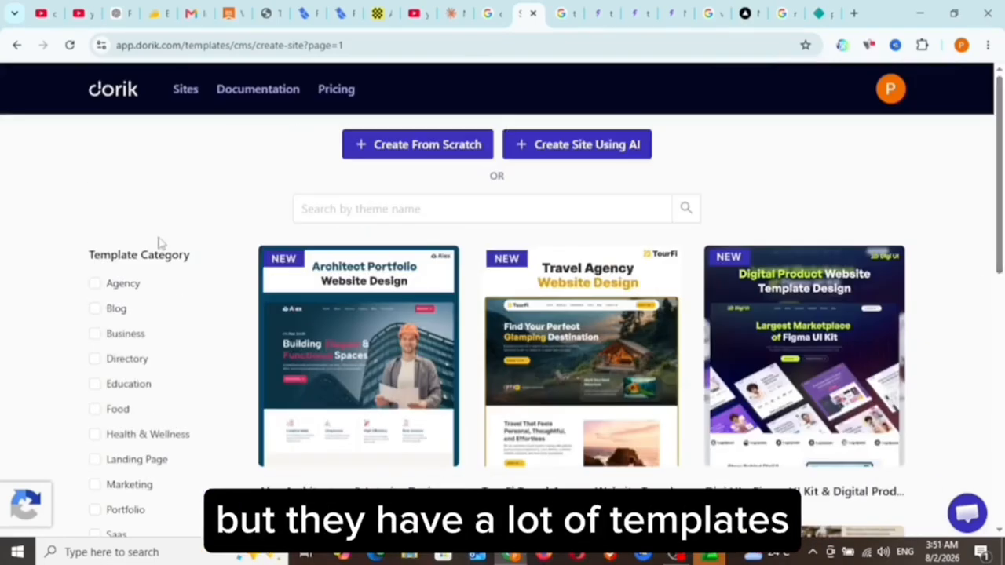
Filter the template gallery by the Agency category and look through the agency designs.
{"action": "left_click", "coordinate": [95, 283]}
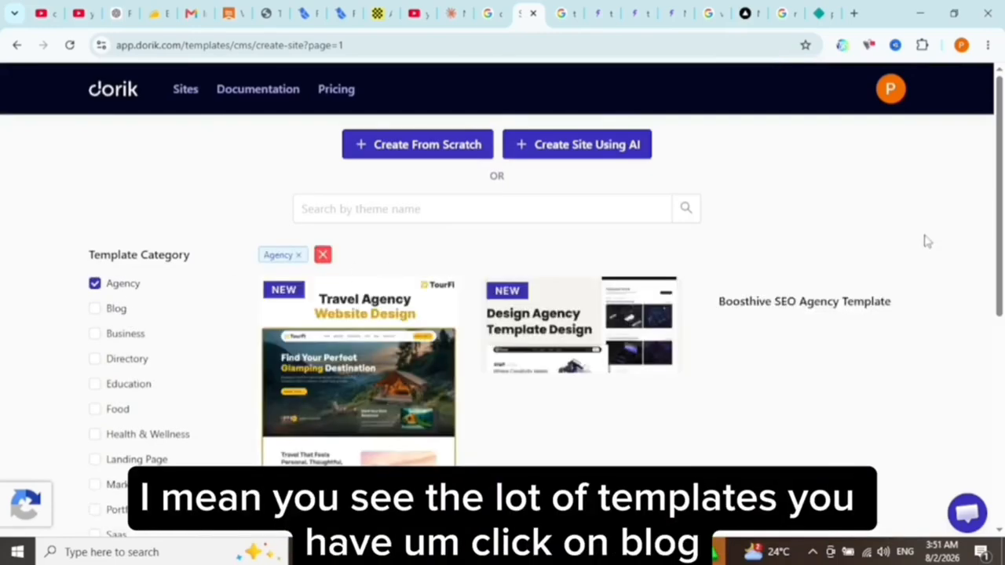
{"action": "scroll", "coordinate": [982, 193], "scroll_direction": "down", "scroll_amount": 2}
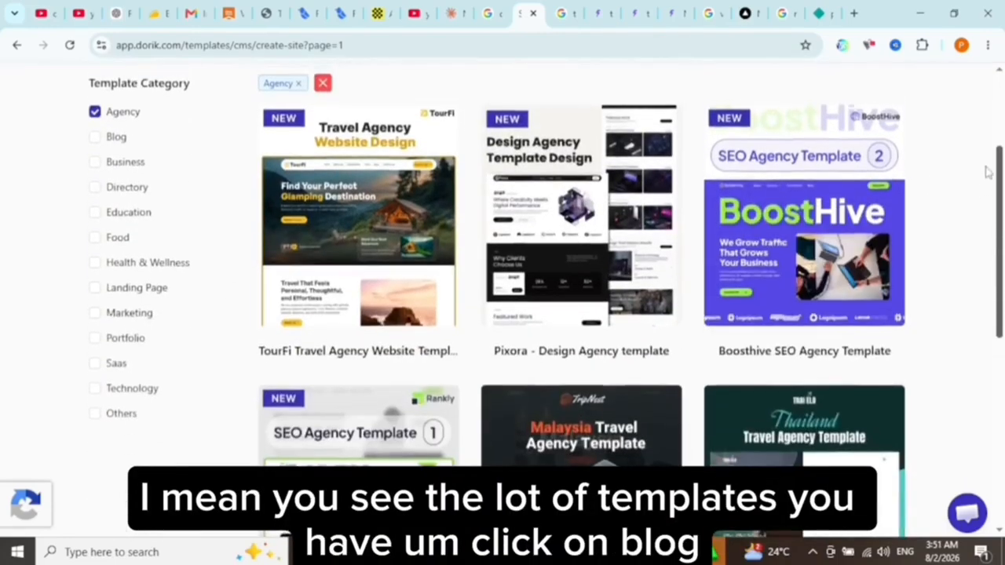
{"action": "scroll", "coordinate": [988, 172], "scroll_direction": "up", "scroll_amount": 1}
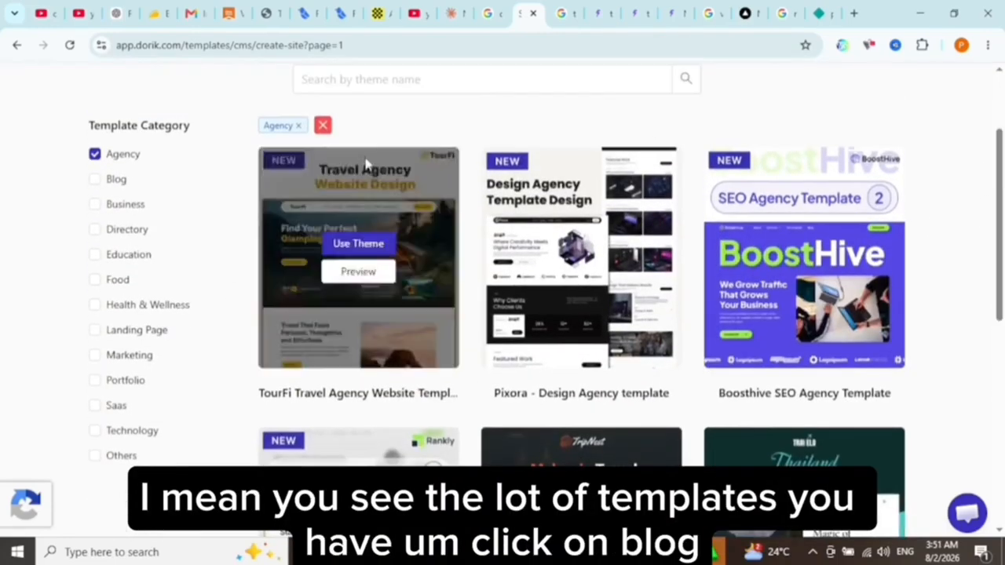
Filter the templates by Blog instead of Agency and look through the blog designs.
{"action": "left_click", "coordinate": [94, 179]}
{"action": "scroll", "coordinate": [94, 188], "scroll_direction": "down", "scroll_amount": 1}
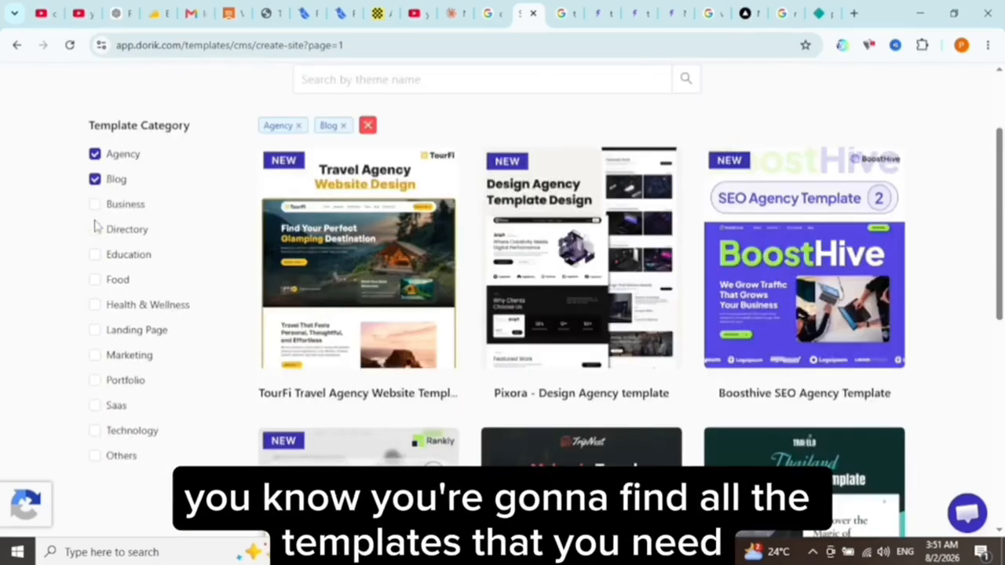
{"action": "left_click", "coordinate": [94, 154]}
{"action": "scroll", "coordinate": [1001, 161], "scroll_direction": "down", "scroll_amount": 1}
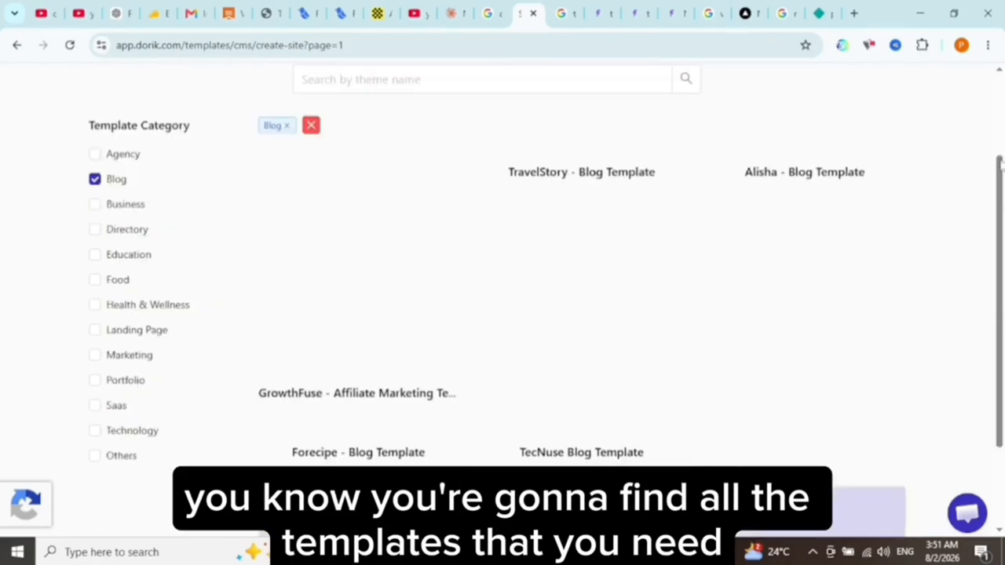
{"action": "scroll", "coordinate": [996, 209], "scroll_direction": "down", "scroll_amount": 3}
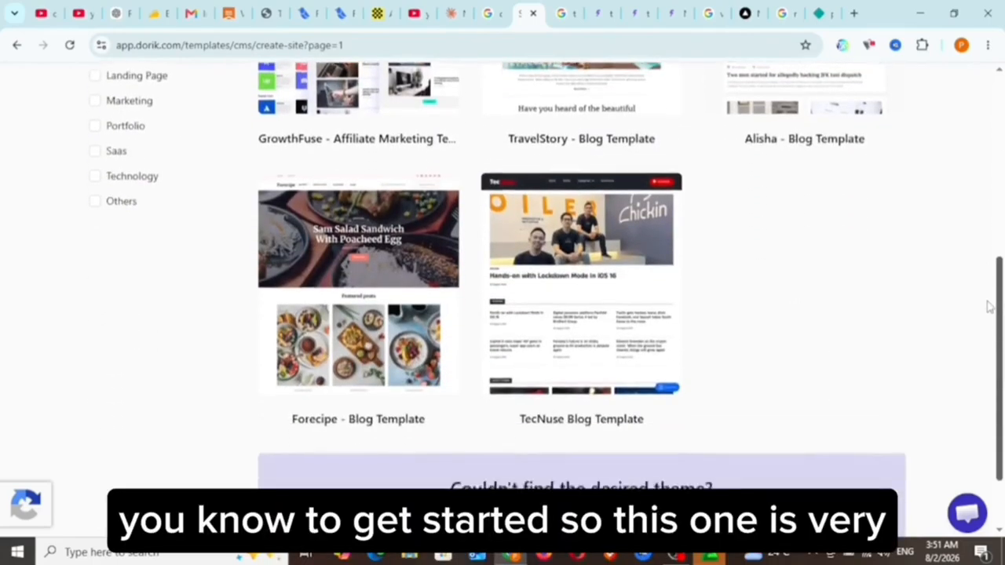
{"action": "scroll", "coordinate": [990, 314], "scroll_direction": "down", "scroll_amount": 1}
{"action": "scroll", "coordinate": [996, 275], "scroll_direction": "up", "scroll_amount": 2}
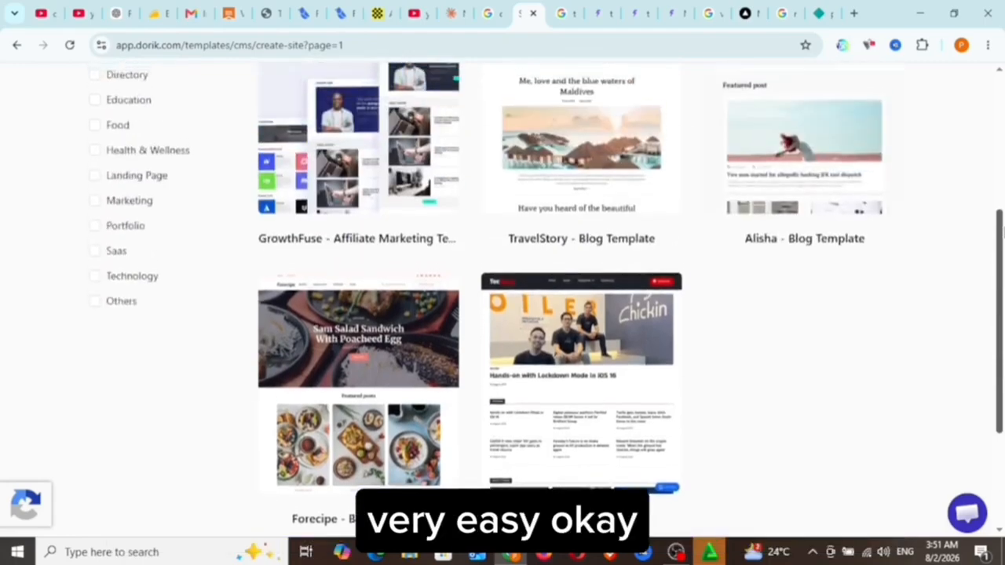
{"action": "scroll", "coordinate": [998, 228], "scroll_direction": "up", "scroll_amount": 2}
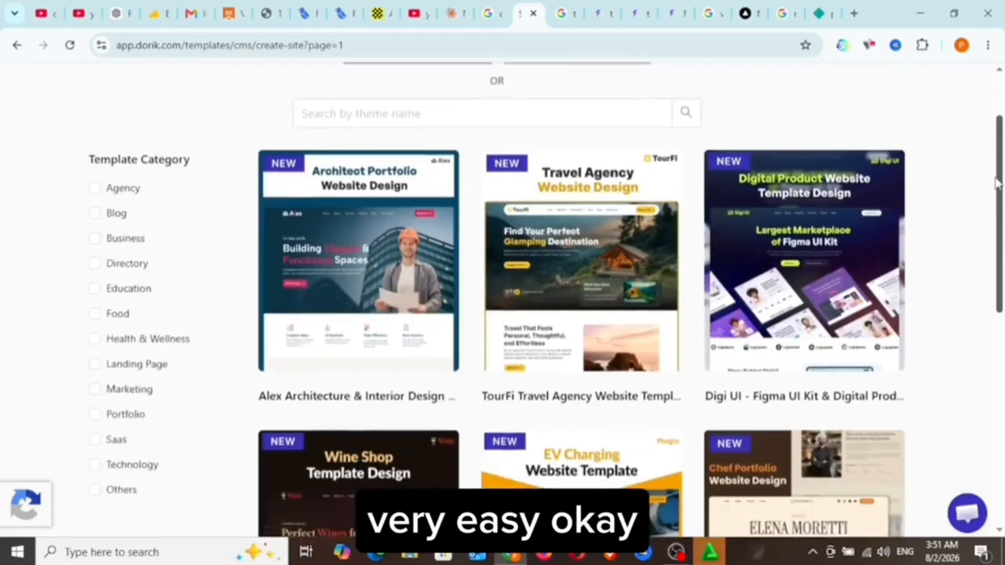
Filter the template gallery by the Saas category and browse the matching designs.
{"action": "scroll", "coordinate": [997, 188], "scroll_direction": "down", "scroll_amount": 1}
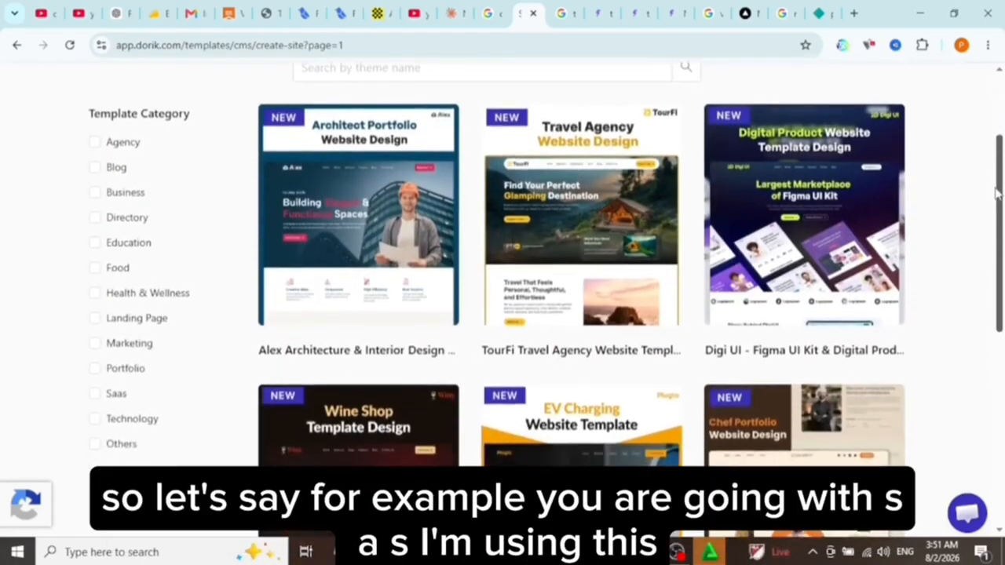
{"action": "scroll", "coordinate": [996, 192], "scroll_direction": "down", "scroll_amount": 1}
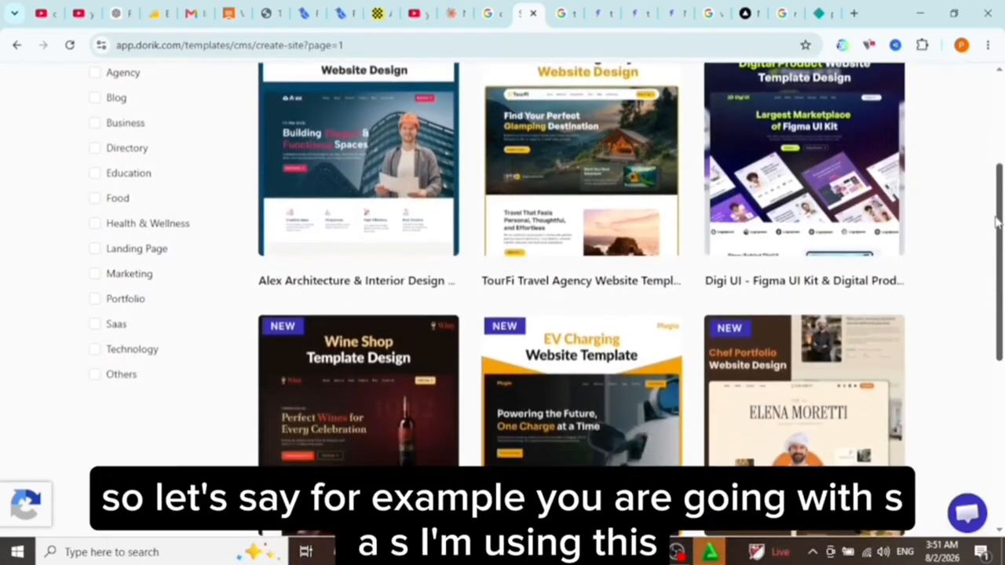
{"action": "left_click", "coordinate": [92, 329]}
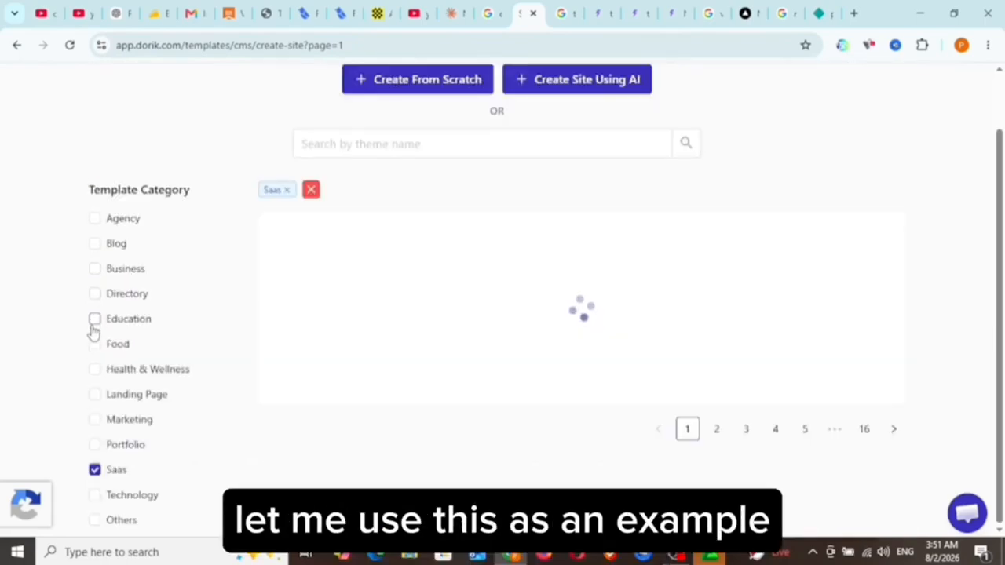
{"action": "scroll", "coordinate": [1003, 126], "scroll_direction": "down", "scroll_amount": 2}
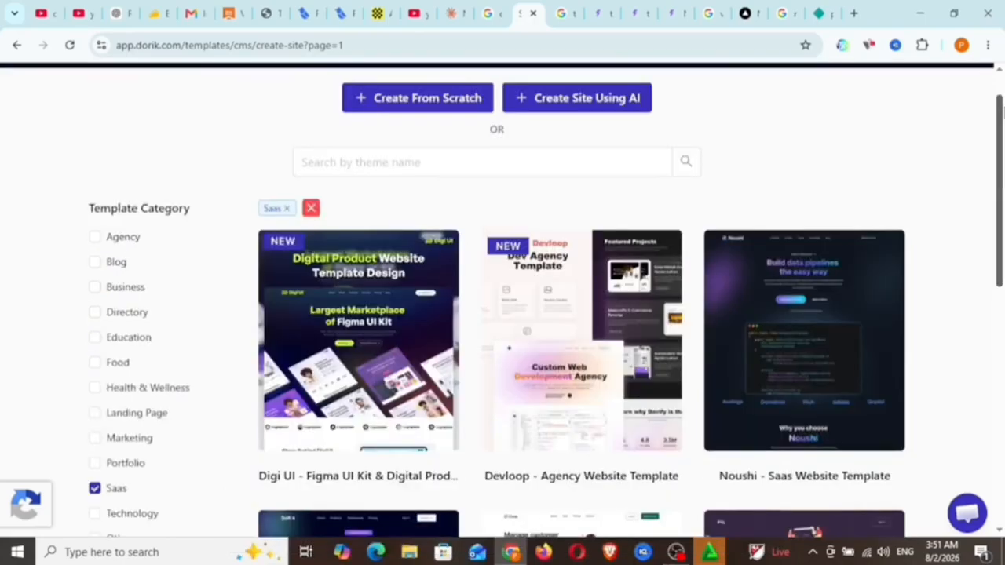
{"action": "scroll", "coordinate": [1001, 235], "scroll_direction": "down", "scroll_amount": 5}
{"action": "left_click_drag", "start_coordinate": [1003, 290], "coordinate": [1002, 132]}
{"action": "mouse_move", "coordinate": [809, 271]}
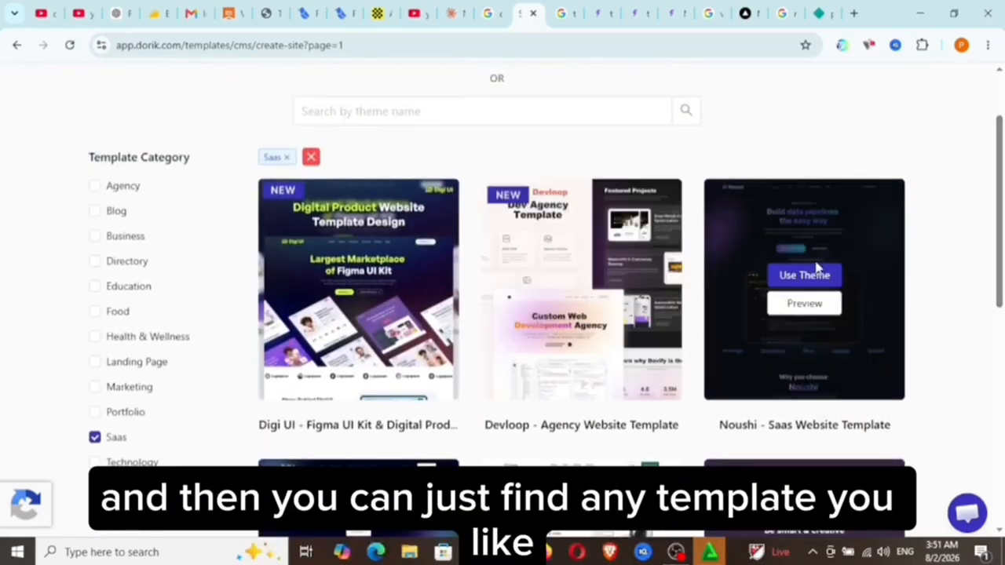
Preview the Digi UI template's page and create a new site using its theme.
{"action": "mouse_move", "coordinate": [377, 330]}
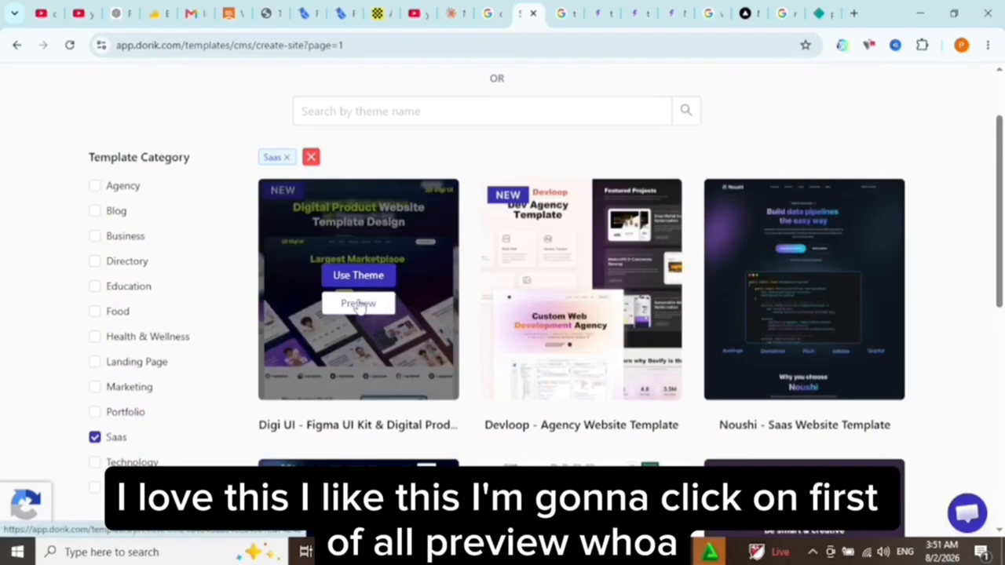
{"action": "left_click", "coordinate": [358, 304]}
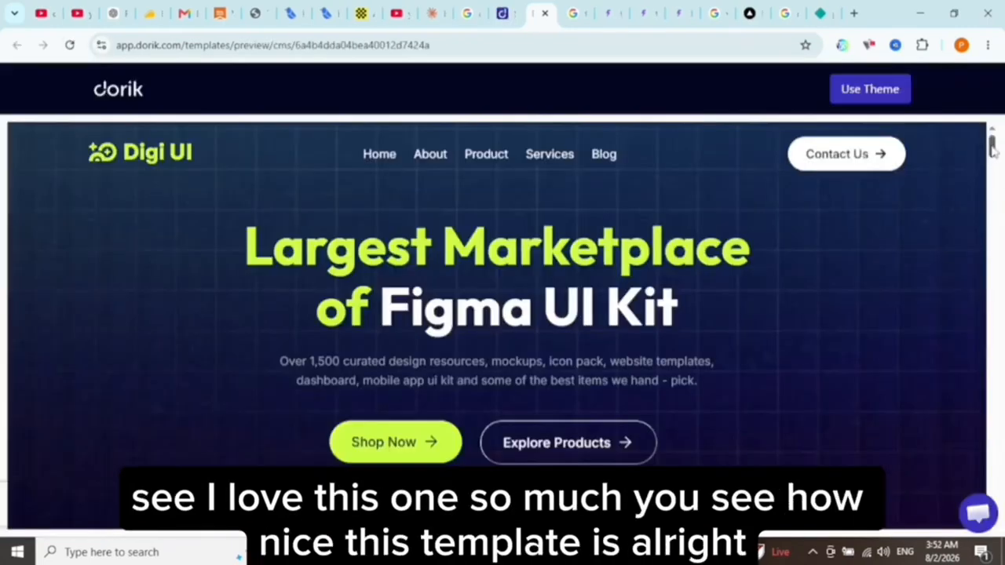
{"action": "mouse_move", "coordinate": [991, 149]}
{"action": "left_mouse_down"}
{"action": "mouse_move", "coordinate": [991, 201]}
{"action": "mouse_move", "coordinate": [991, 144]}
{"action": "left_mouse_up"}
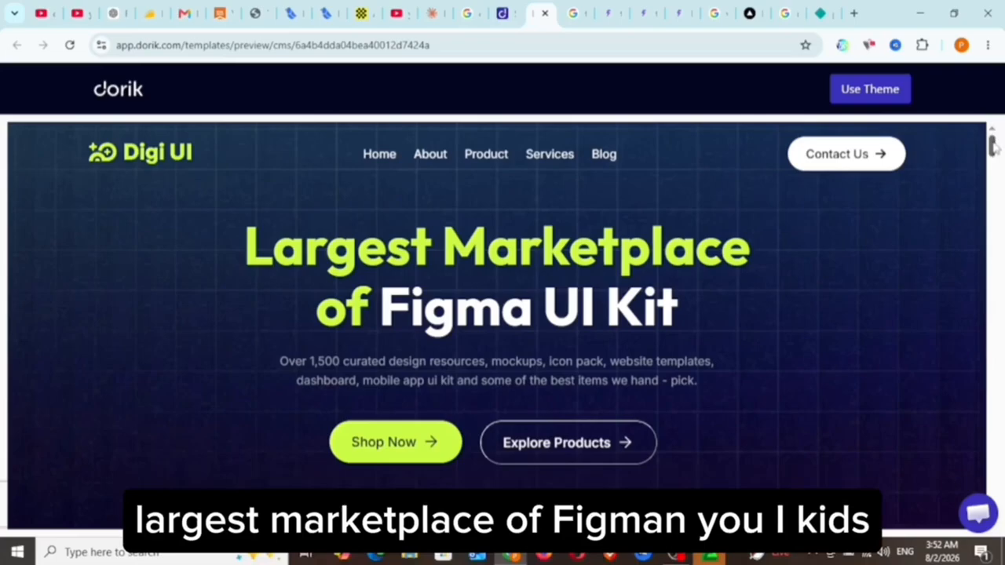
{"action": "left_click_drag", "start_coordinate": [993, 150], "coordinate": [1001, 182]}
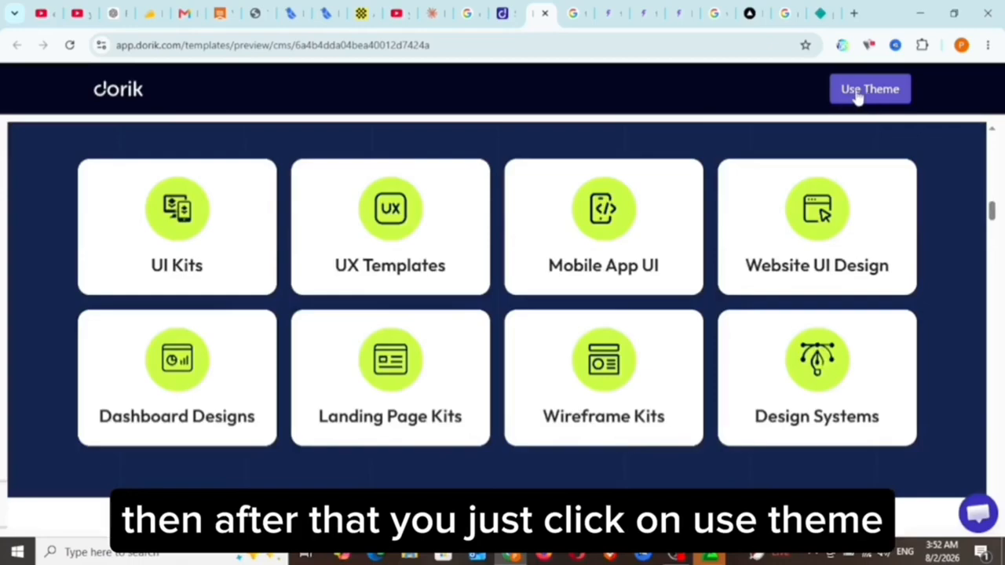
{"action": "left_click", "coordinate": [861, 91]}
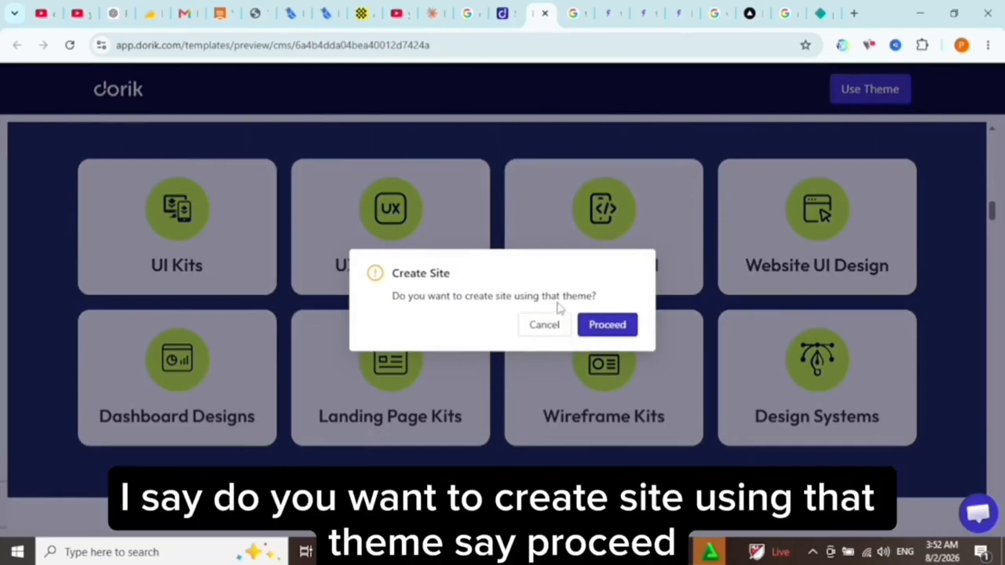
{"action": "left_click", "coordinate": [607, 328]}
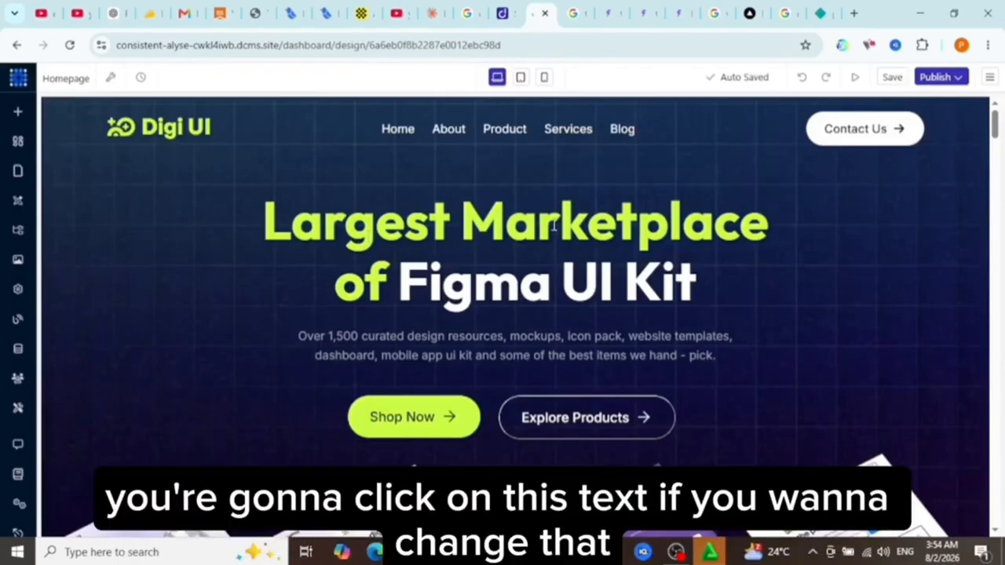
Replace the hero title text on the homepage with "Paul Digital World".
{"action": "left_click", "coordinate": [396, 207]}
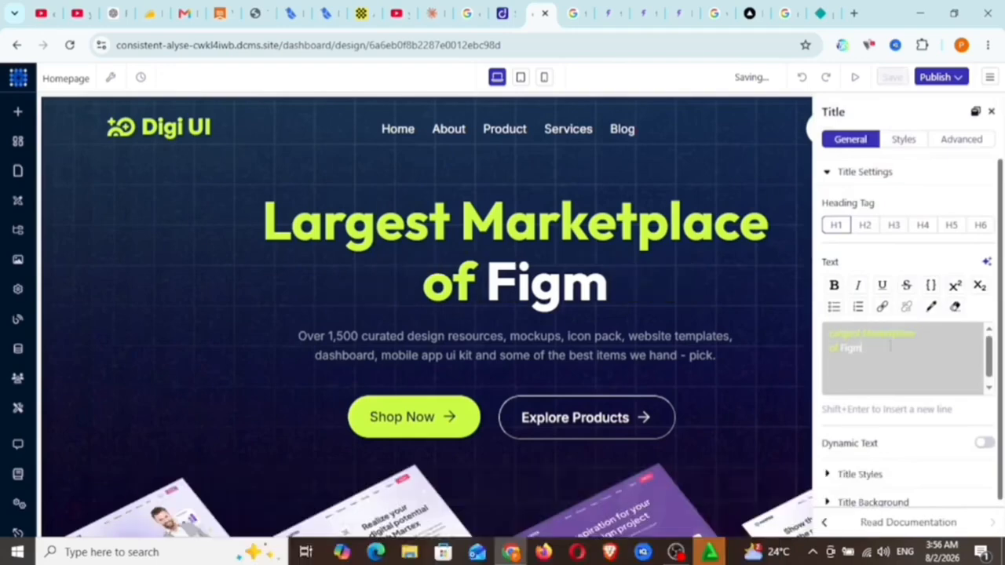
{"action": "key", "text": "BackSpace"}
{"action": "key", "text": "BackSpace"}
{"action": "key", "text": "BackSpace"}
{"action": "key", "text": "BackSpace"}
{"action": "key", "text": "BackSpace"}
{"action": "key", "text": "BackSpace"}
{"action": "key", "text": "BackSpace"}
{"action": "key", "text": "BackSpace"}
{"action": "key", "text": "BackSpace"}
{"action": "key", "text": "BackSpace"}
{"action": "key", "text": "BackSpace"}
{"action": "key", "text": "BackSpace"}
{"action": "key", "text": "BackSpace"}
{"action": "key", "text": "BackSpace"}
{"action": "key", "text": "BackSpace"}
{"action": "key", "text": "BackSpace"}
{"action": "key", "text": "BackSpace"}
{"action": "key", "text": "BackSpace"}
{"action": "key", "text": "BackSpace"}
{"action": "key", "text": "BackSpace"}
{"action": "key", "text": "BackSpace"}
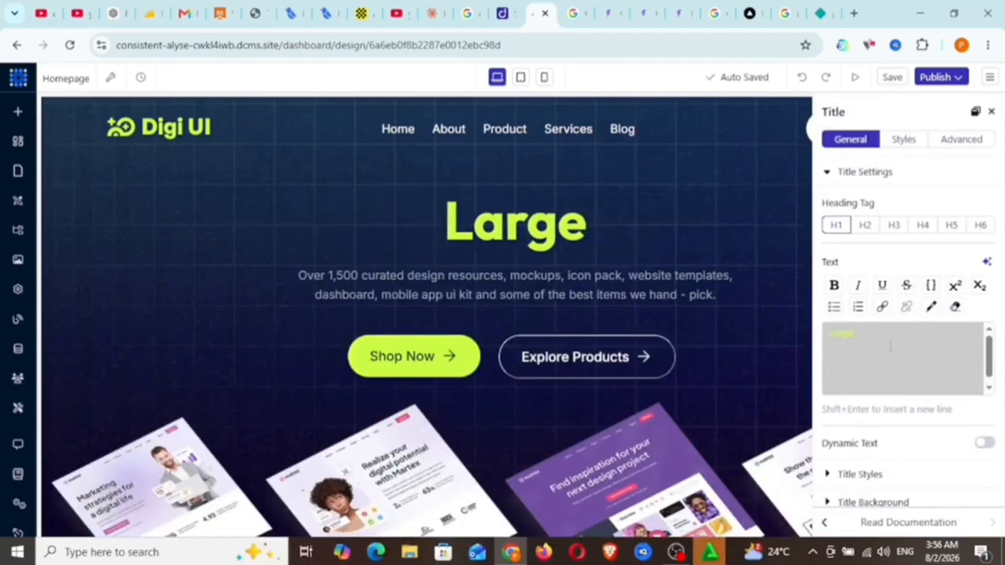
{"action": "key", "text": "BackSpace"}
{"action": "type", "text": "Paul Digital World"}
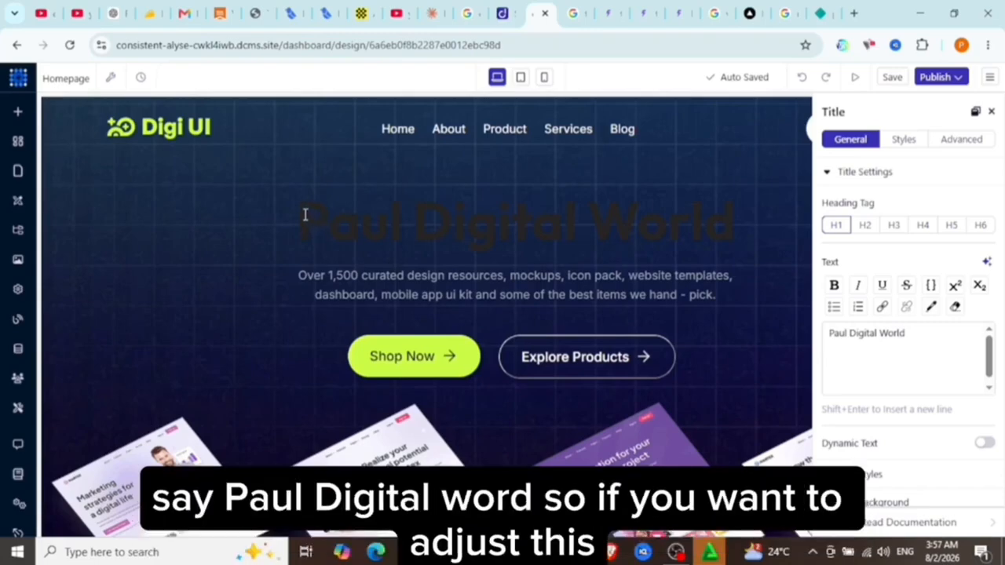
Make the whole hero title "Paul Digital World" bold.
{"action": "triple_click", "coordinate": [734, 248]}
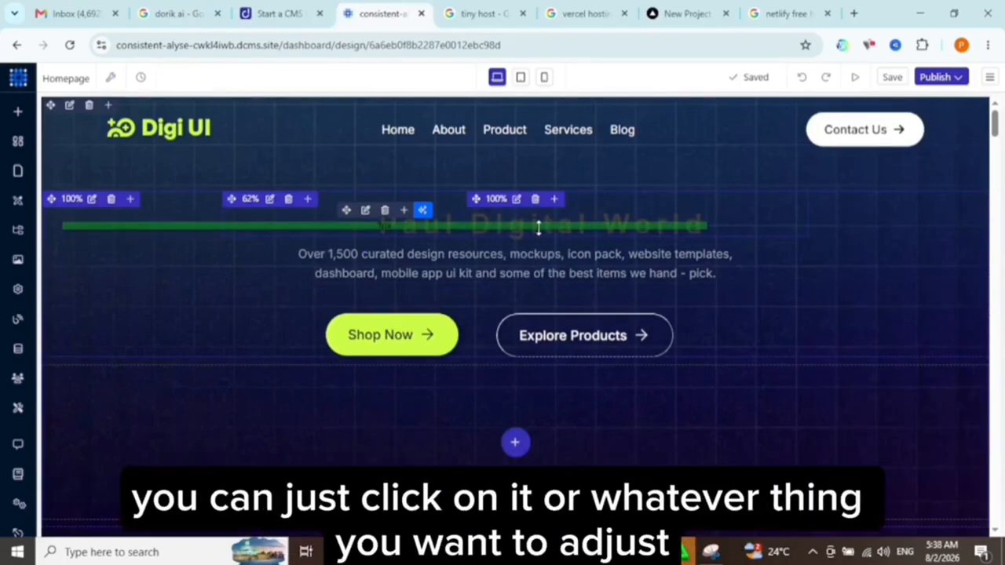
{"action": "left_click", "coordinate": [697, 228]}
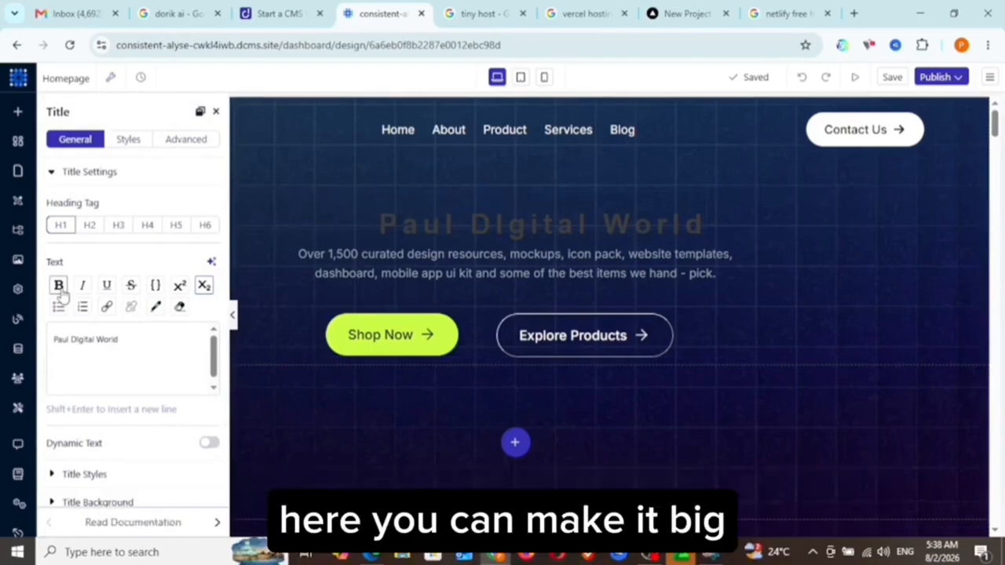
{"action": "triple_click", "coordinate": [126, 340]}
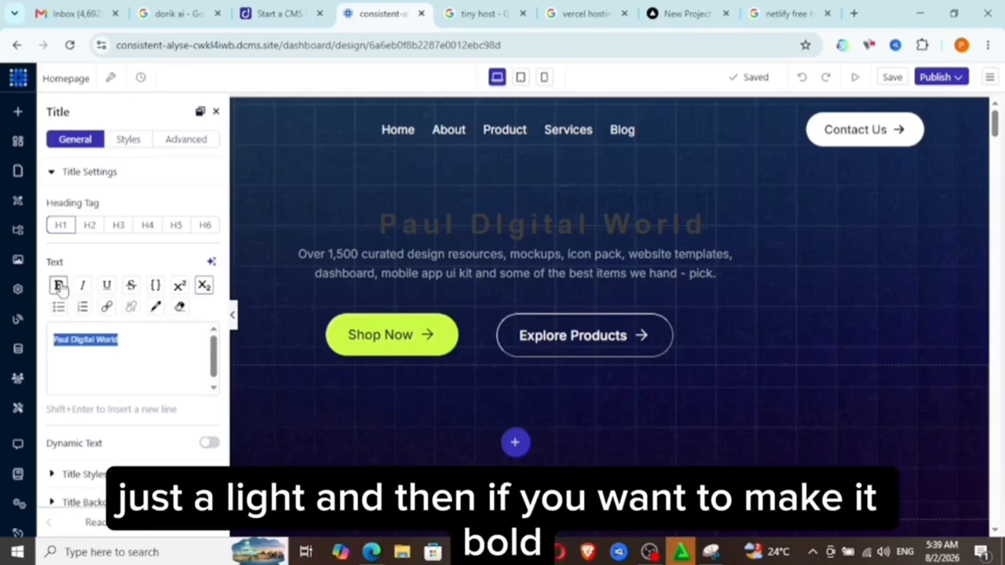
{"action": "left_click", "coordinate": [59, 286]}
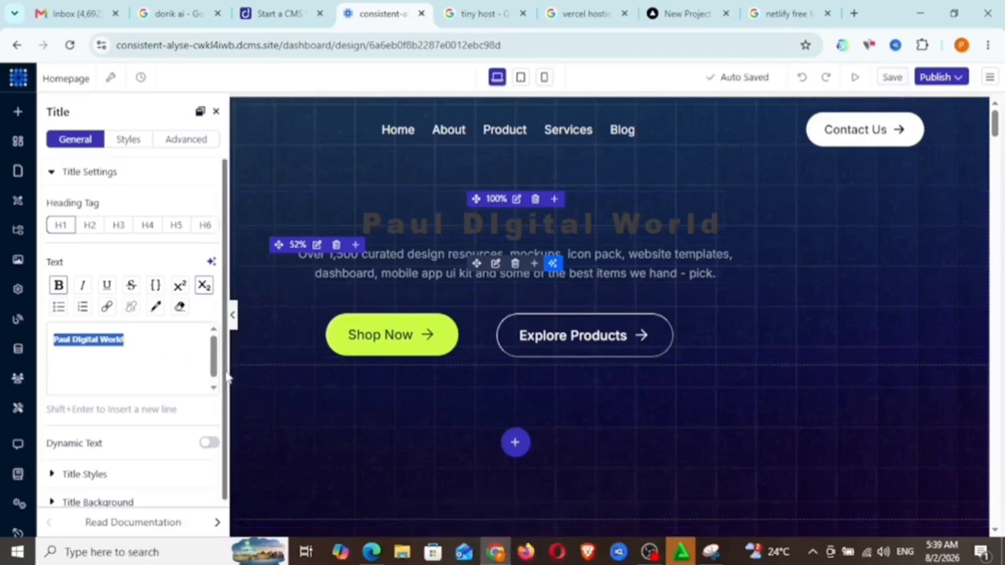
Expand the hero title's style settings to reach its color, text size, spacing and line height options.
{"action": "left_click_drag", "start_coordinate": [227, 374], "coordinate": [225, 425]}
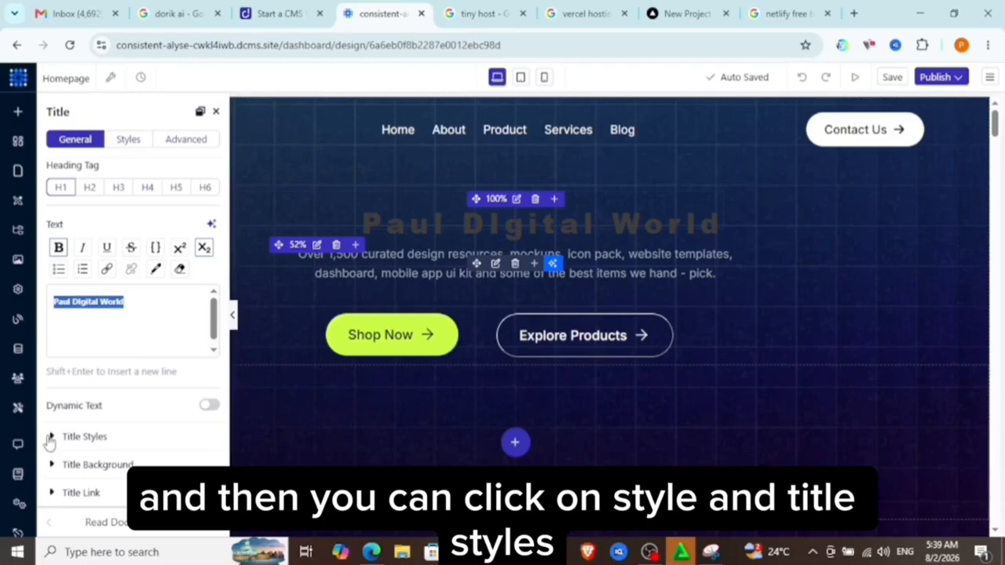
{"action": "left_click", "coordinate": [49, 442]}
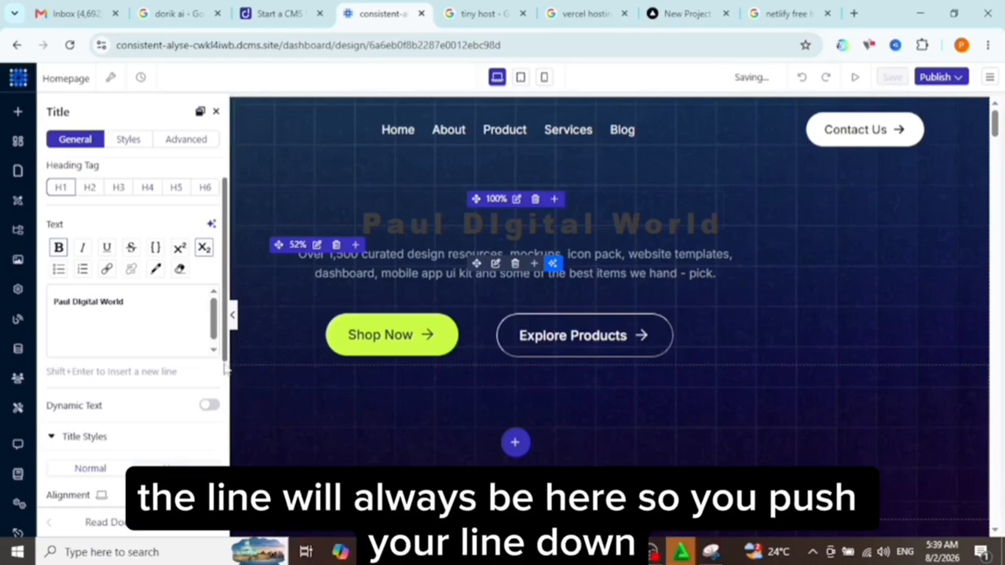
{"action": "scroll", "coordinate": [227, 365], "scroll_direction": "down", "scroll_amount": 4}
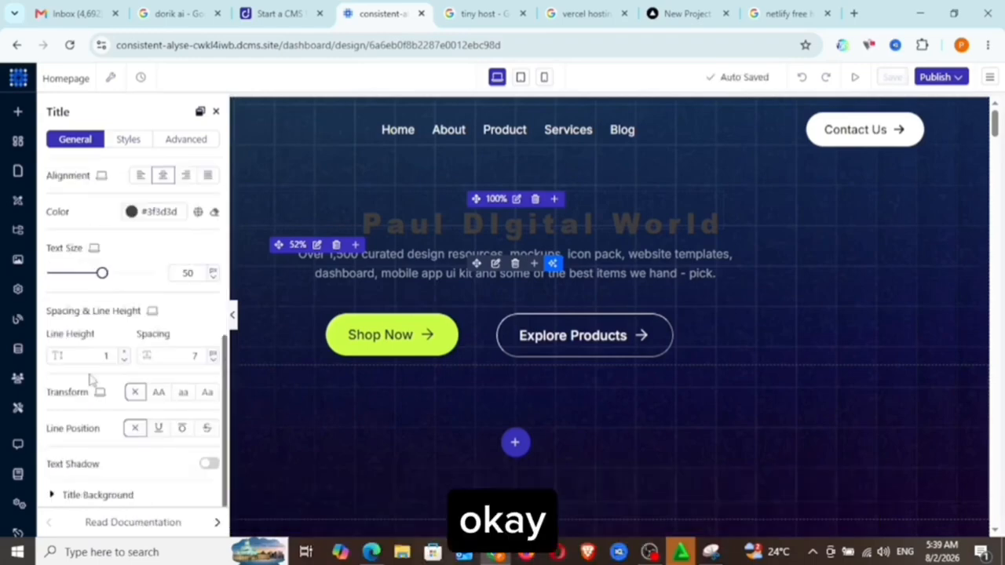
Try a smaller line height for the hero title and return it to 1.
{"action": "left_click", "coordinate": [106, 355]}
{"action": "key", "text": "BackSpace"}
{"action": "type", "text": "1"}
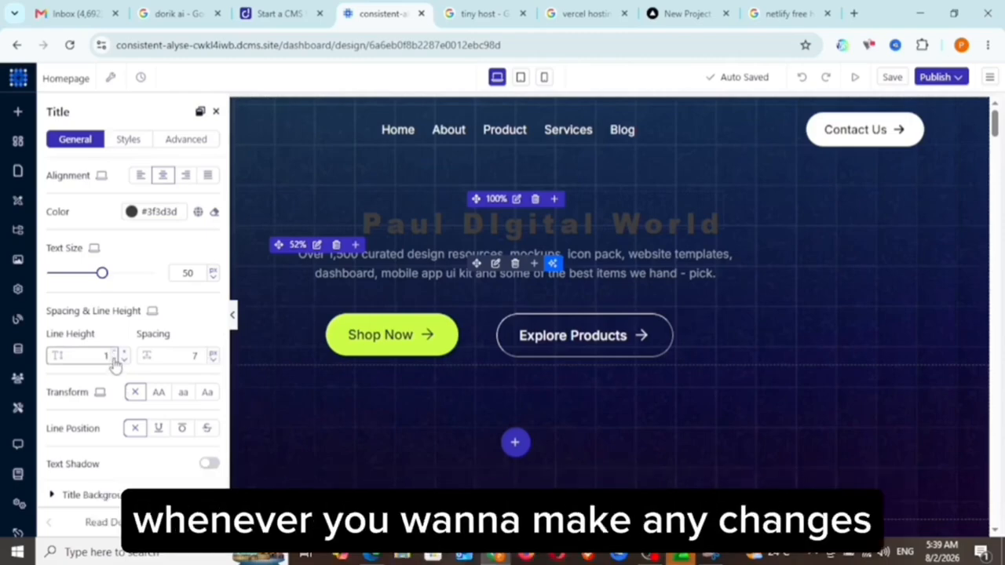
{"action": "left_click", "coordinate": [114, 360]}
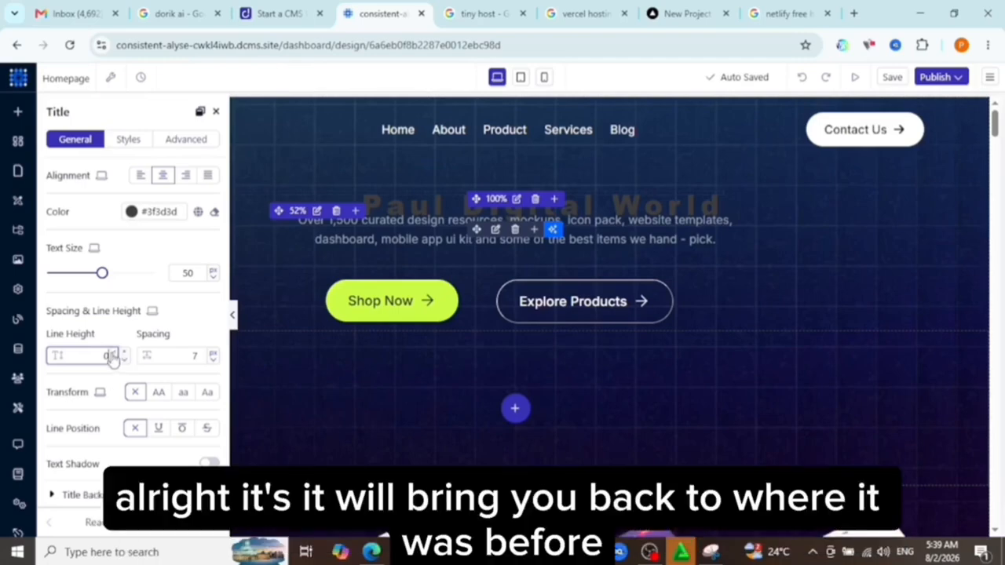
{"action": "left_click", "coordinate": [122, 353]}
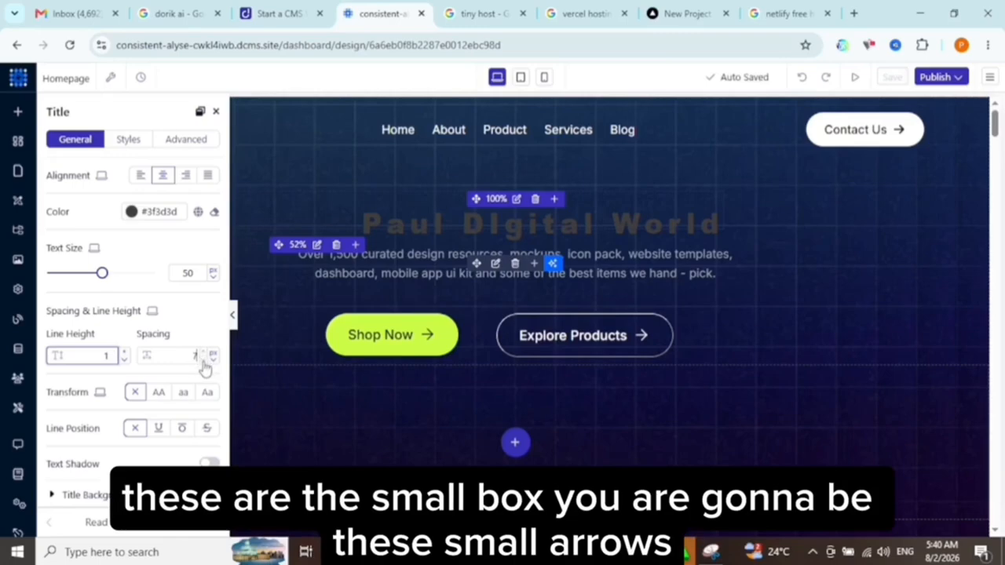
Set the hero title's letter spacing to 12 px and collapse its settings to view the page.
{"action": "left_click", "coordinate": [204, 363]}
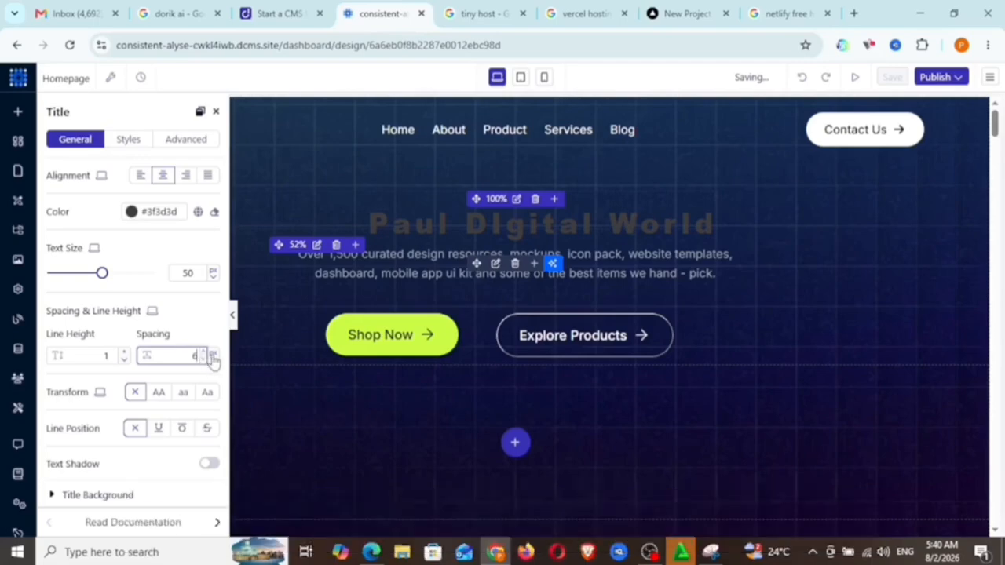
{"action": "left_click", "coordinate": [205, 352]}
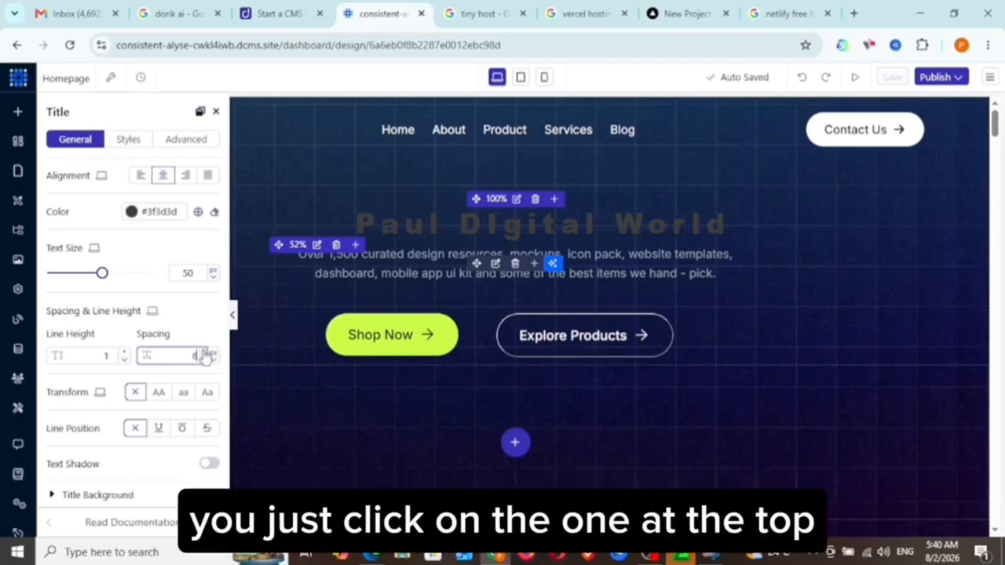
{"action": "left_click", "coordinate": [205, 353]}
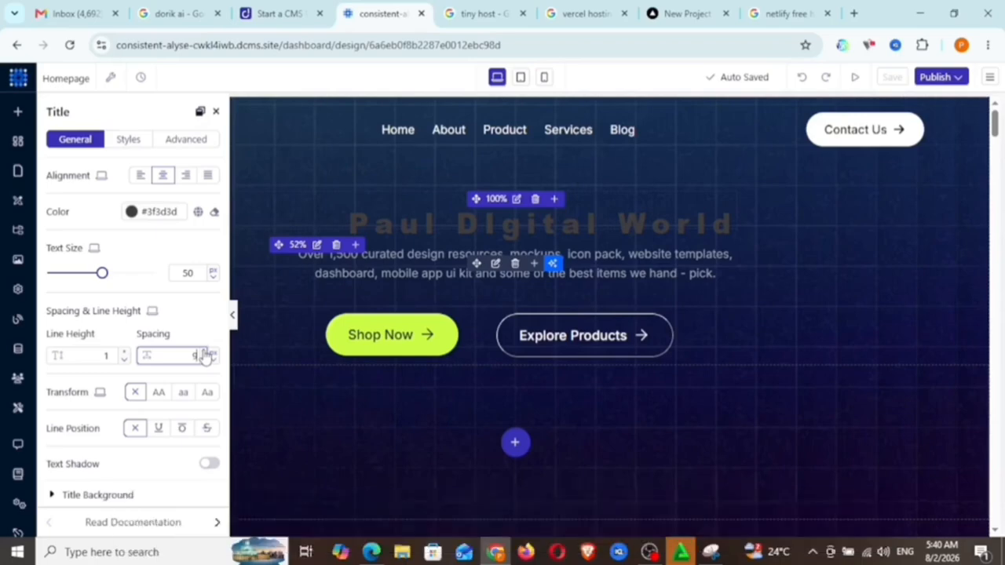
{"action": "left_click", "coordinate": [204, 353]}
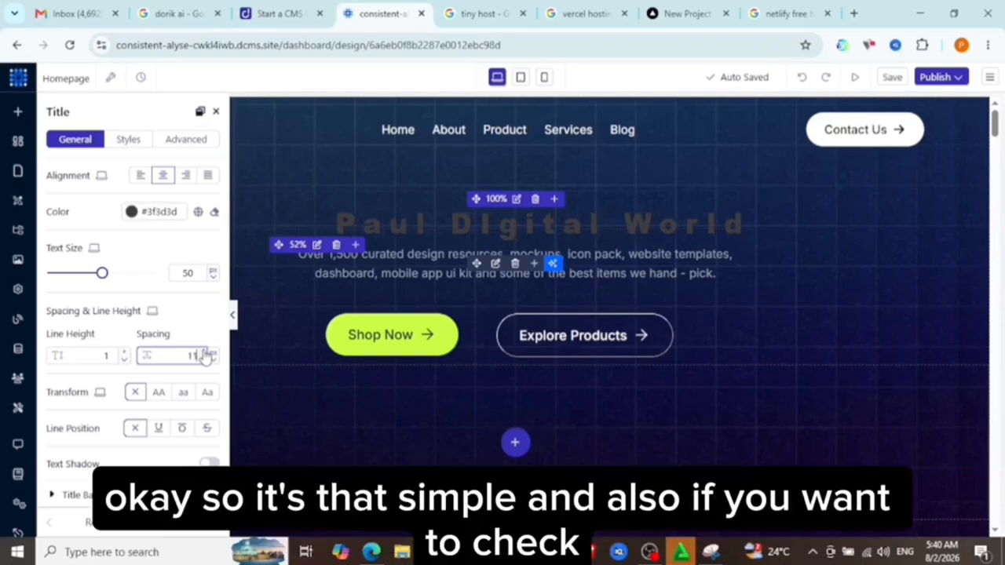
{"action": "left_click", "coordinate": [204, 353]}
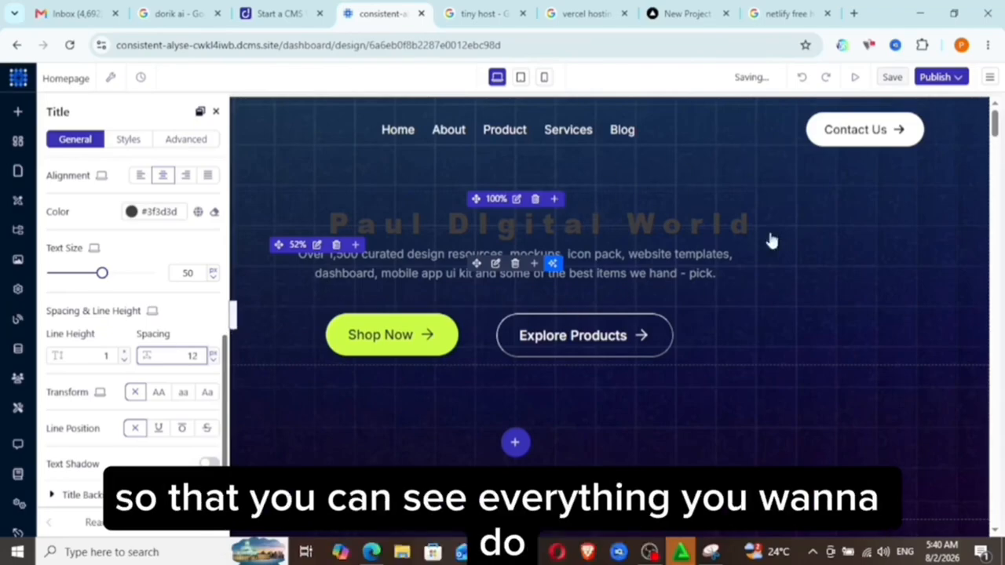
{"action": "left_click", "coordinate": [232, 328]}
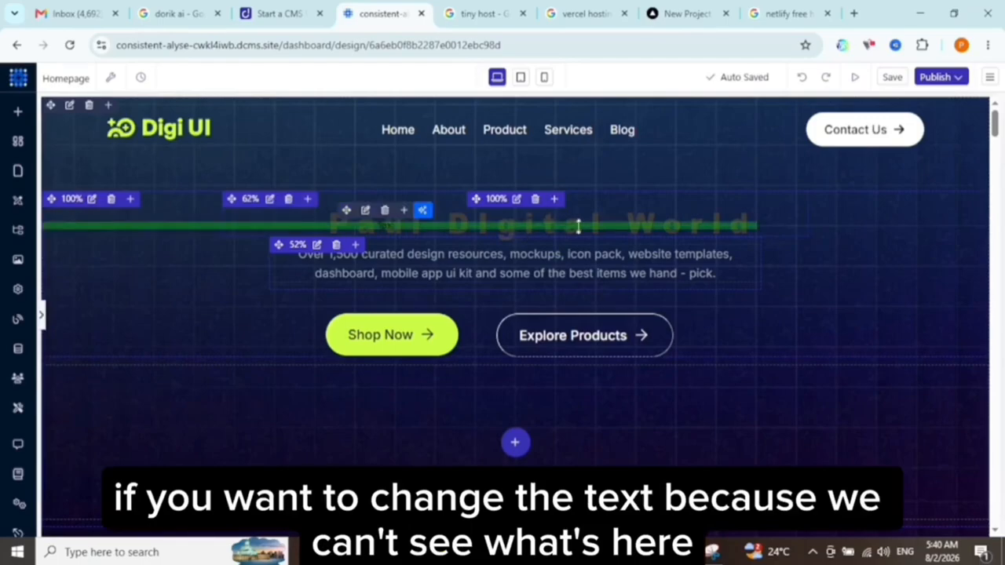
Change the hero title's text color to the near-white #f2ecec.
{"action": "left_click", "coordinate": [538, 228]}
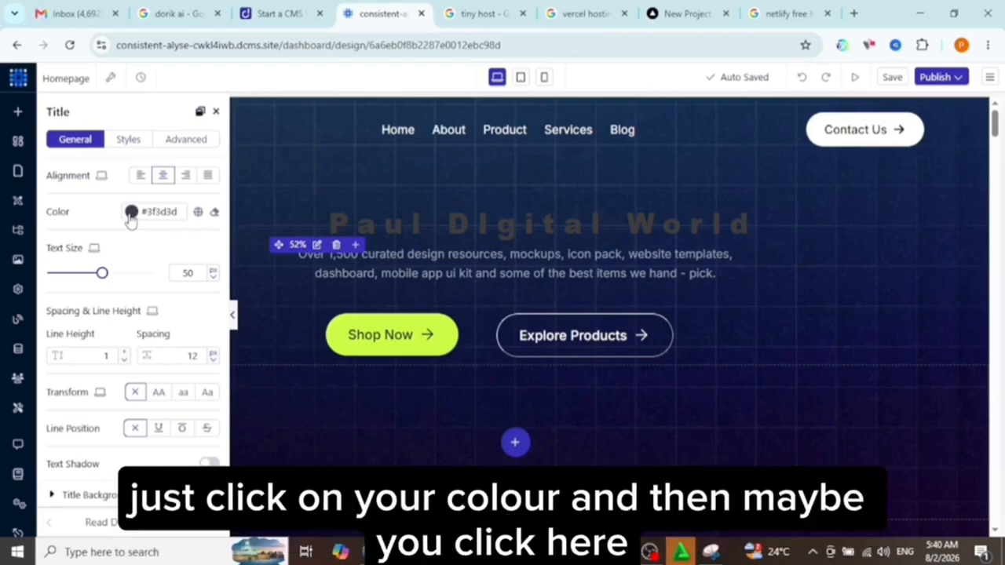
{"action": "left_click", "coordinate": [131, 213]}
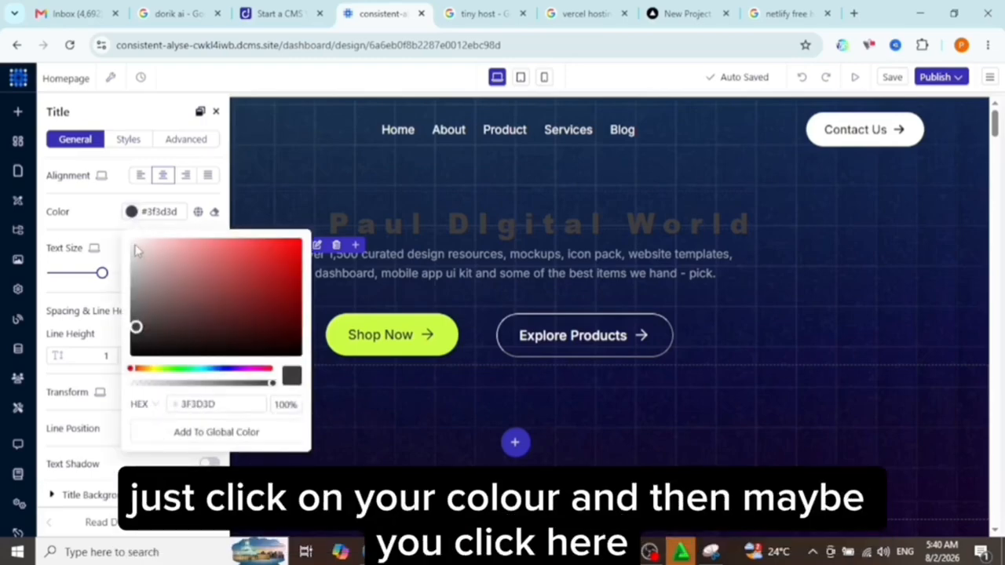
{"action": "left_click", "coordinate": [135, 245]}
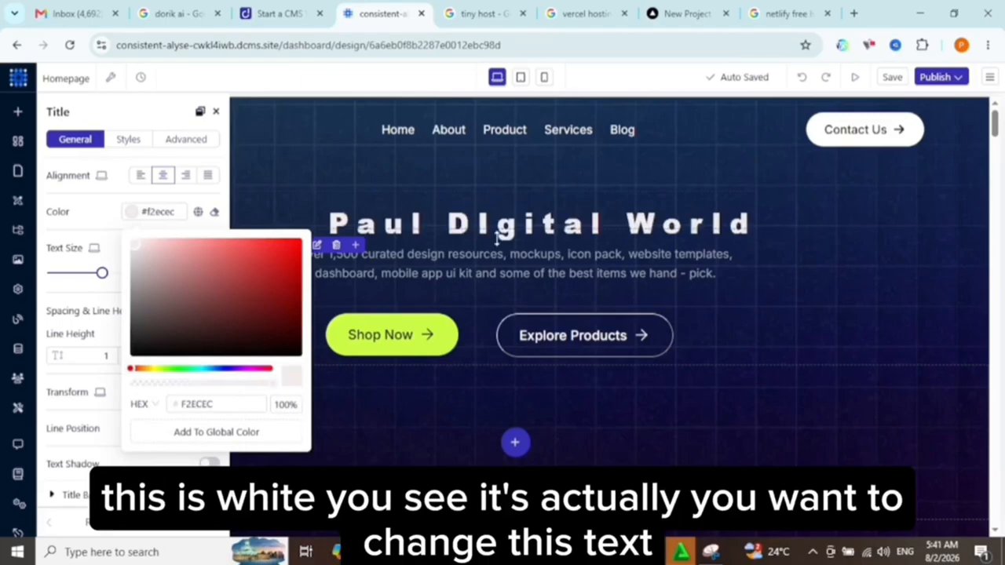
{"action": "left_click", "coordinate": [588, 234]}
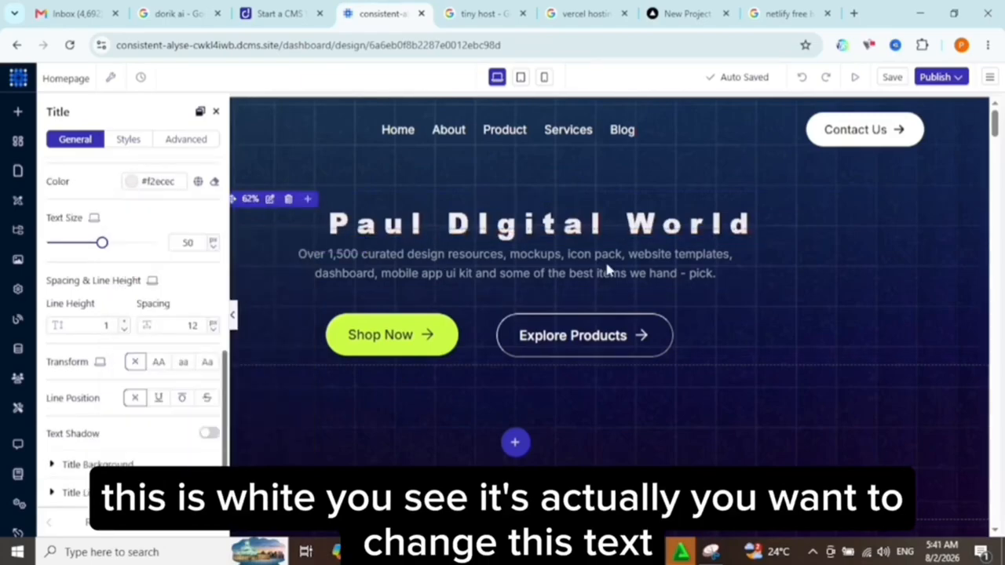
Set the top margin of the description text below the hero title to 1 px.
{"action": "left_click", "coordinate": [551, 263]}
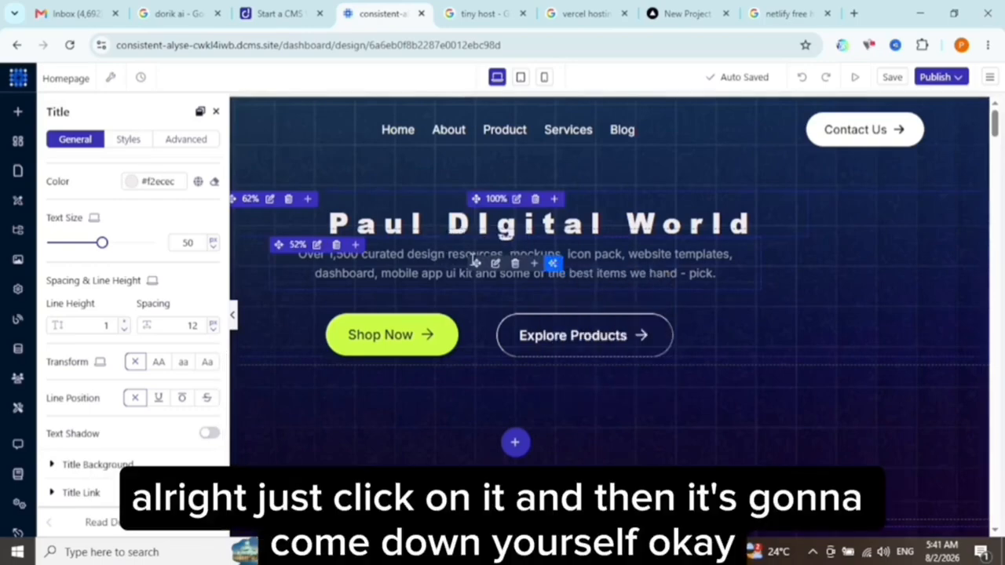
{"action": "left_click", "coordinate": [432, 259]}
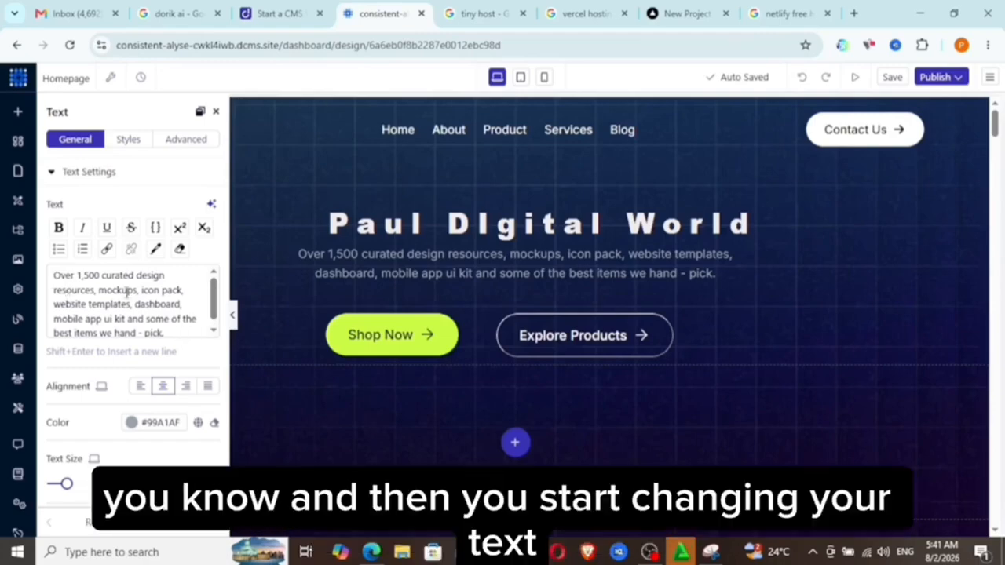
{"action": "triple_click", "coordinate": [128, 292]}
{"action": "left_click", "coordinate": [128, 292]}
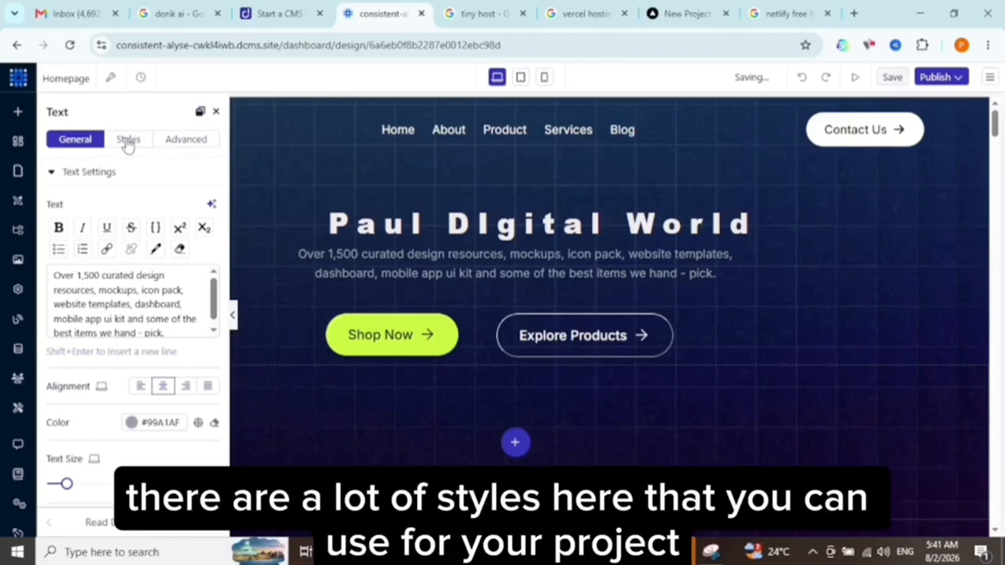
{"action": "left_click", "coordinate": [128, 142]}
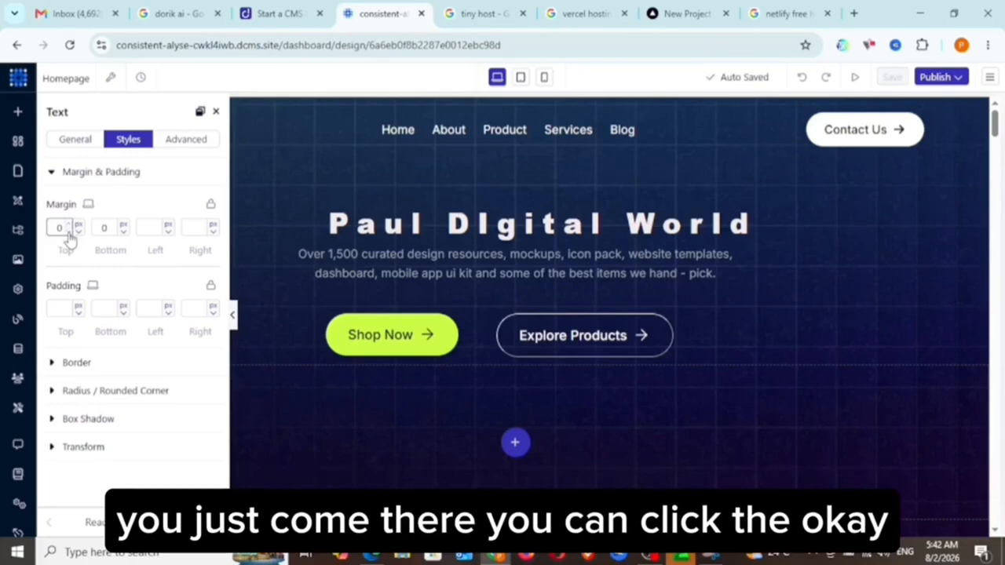
{"action": "left_click", "coordinate": [69, 233]}
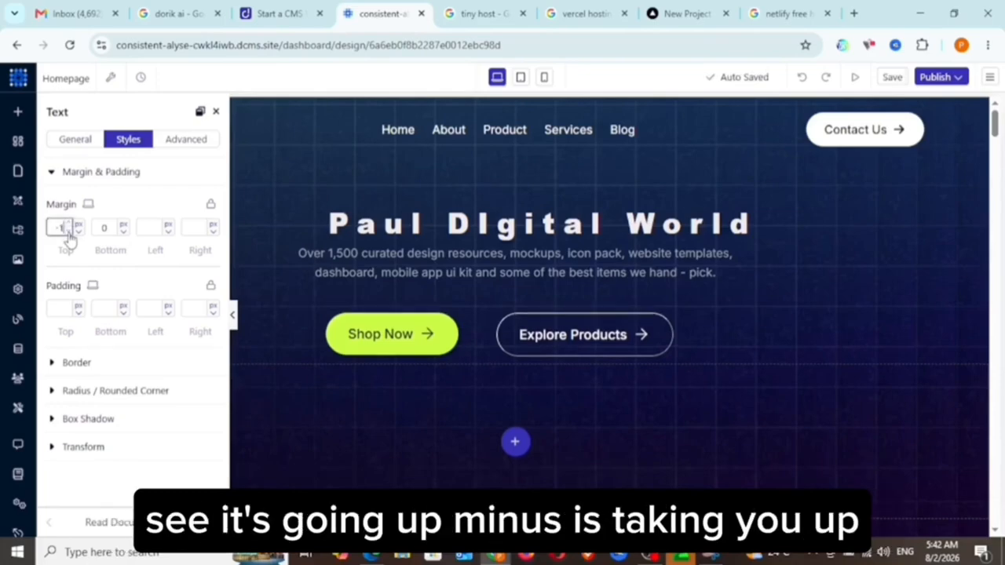
{"action": "left_click", "coordinate": [69, 233]}
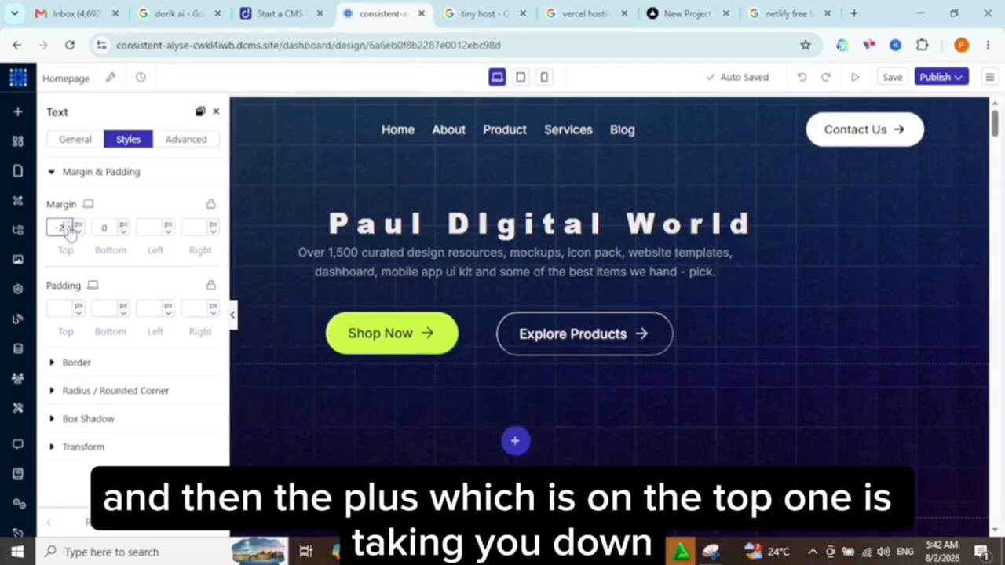
{"action": "left_click", "coordinate": [70, 224]}
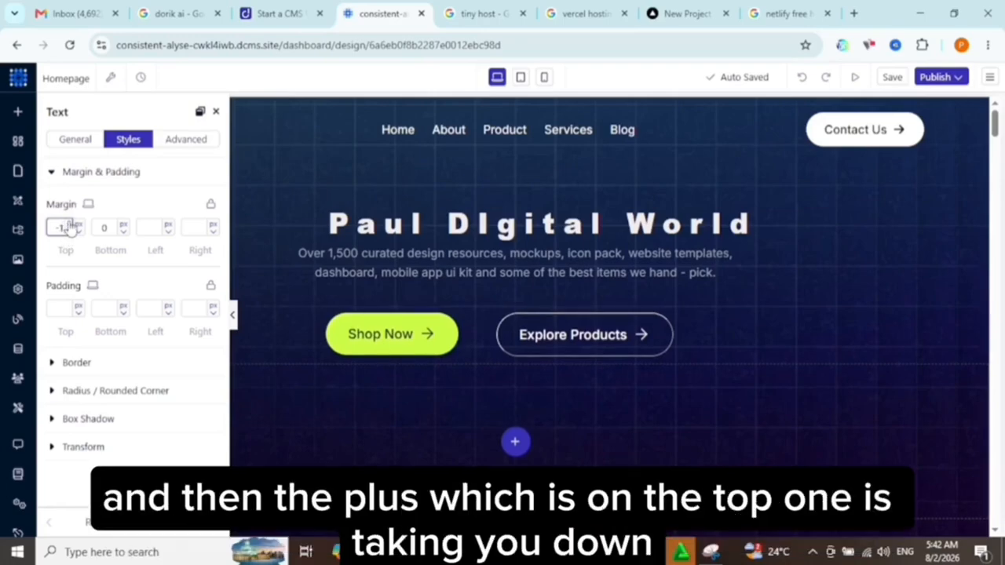
{"action": "left_click", "coordinate": [70, 225]}
{"action": "left_click", "coordinate": [70, 225]}
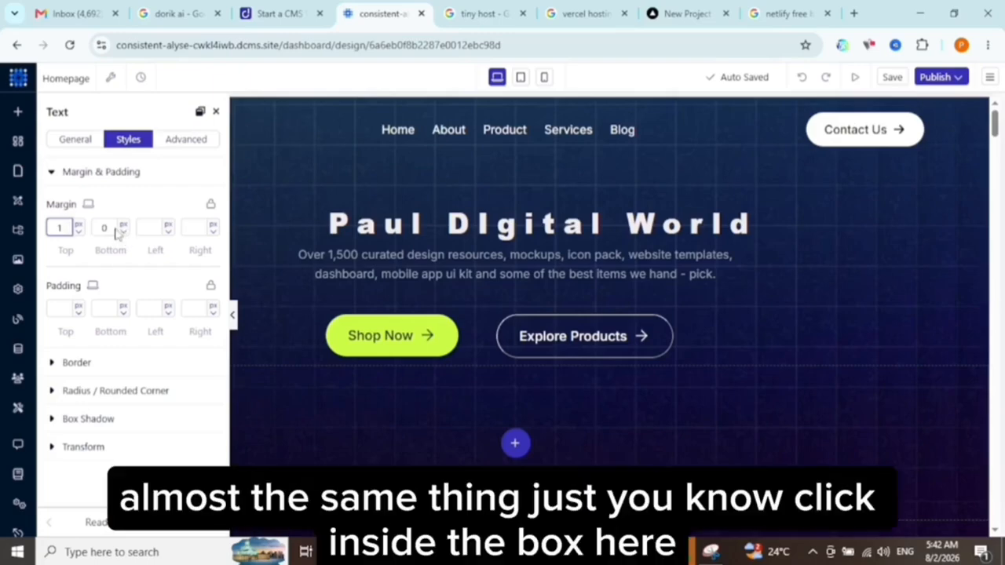
Set the bottom margin of the hero description text to -5 px.
{"action": "left_click", "coordinate": [112, 227]}
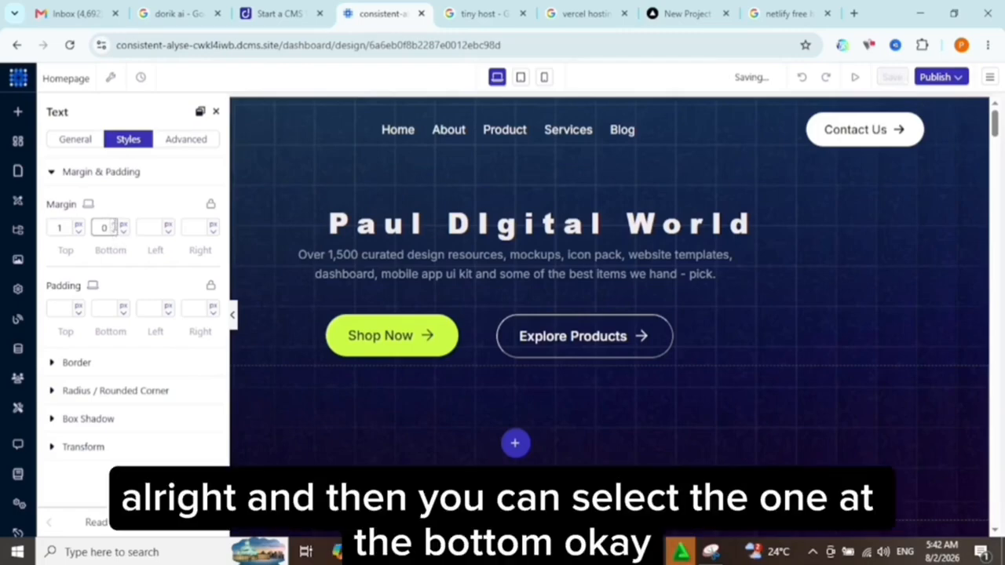
{"action": "double_click", "coordinate": [115, 232]}
{"action": "left_click", "coordinate": [115, 236]}
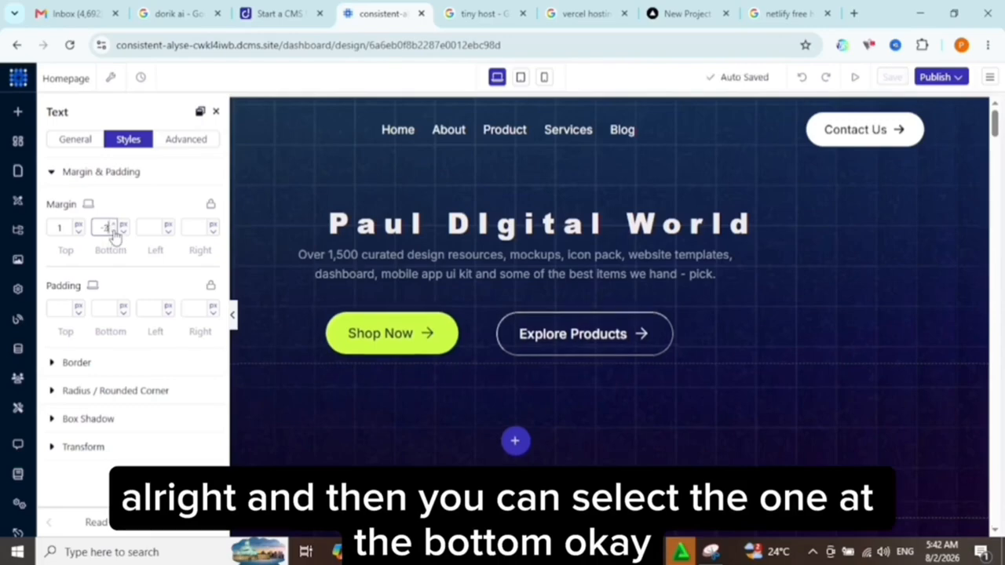
{"action": "left_click", "coordinate": [114, 236]}
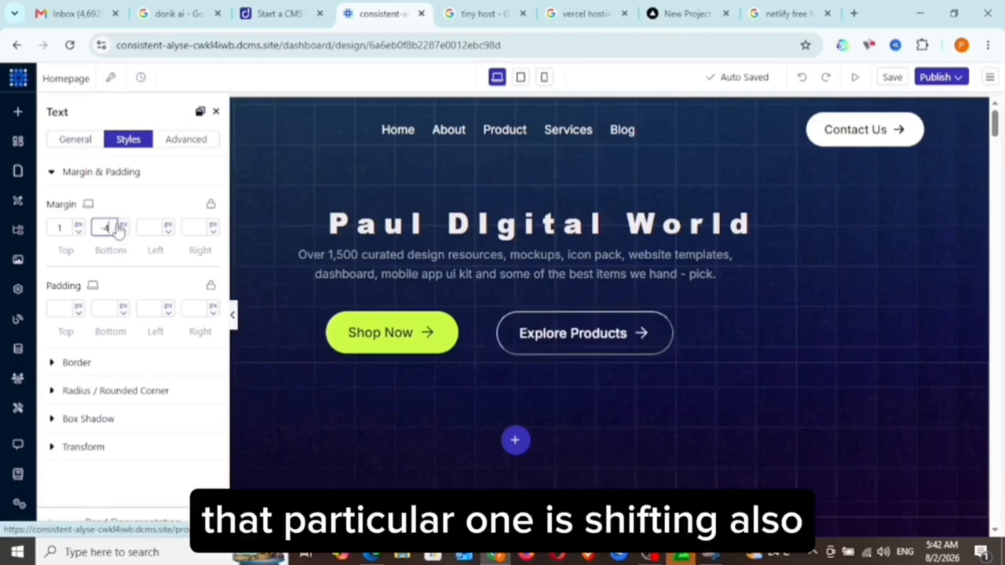
{"action": "left_click", "coordinate": [115, 224]}
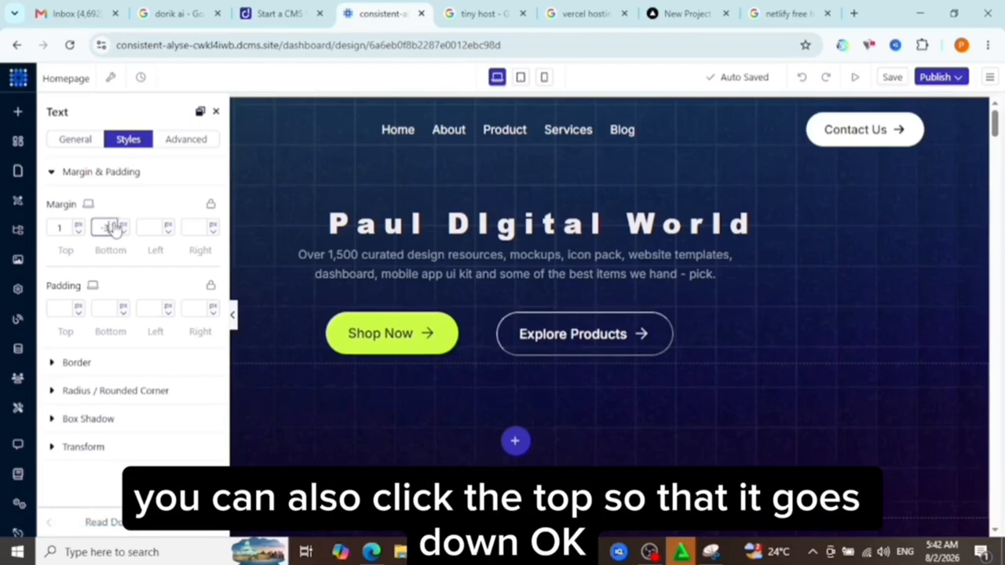
{"action": "left_click", "coordinate": [115, 229]}
{"action": "left_click", "coordinate": [115, 230]}
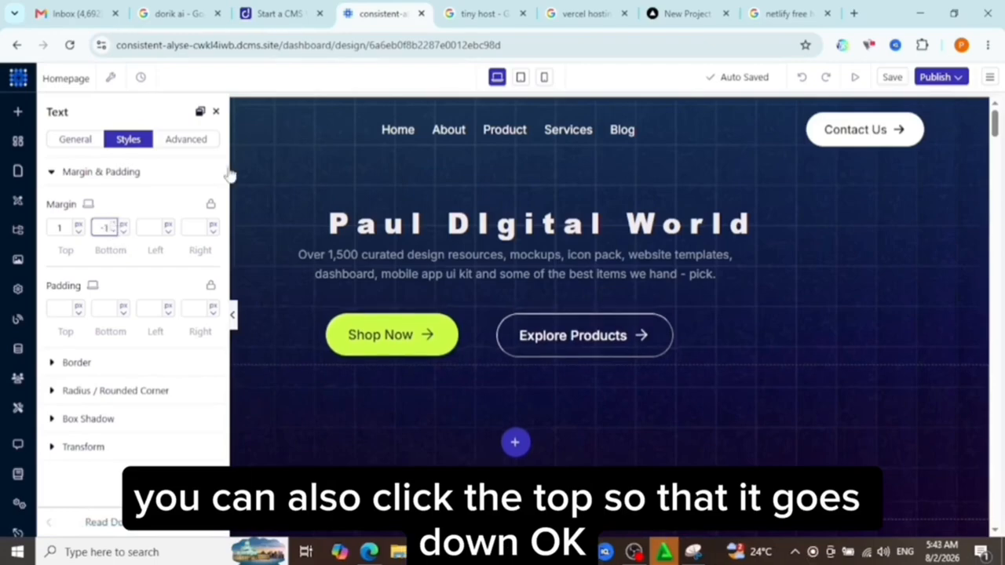
Set the font weight of the hero description text to Default in its advanced typography settings.
{"action": "left_click", "coordinate": [194, 144]}
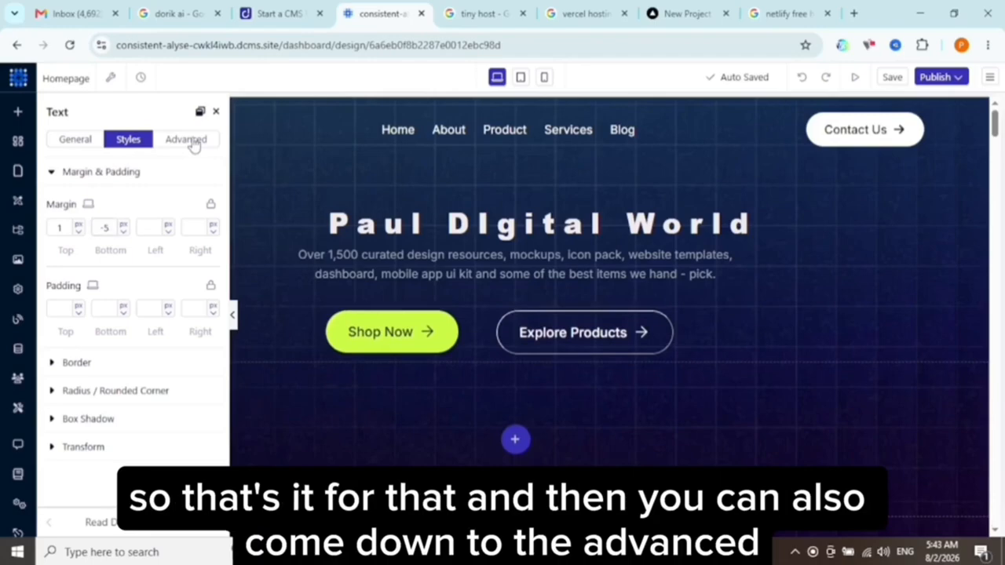
{"action": "left_click", "coordinate": [194, 145]}
{"action": "left_click", "coordinate": [99, 283]}
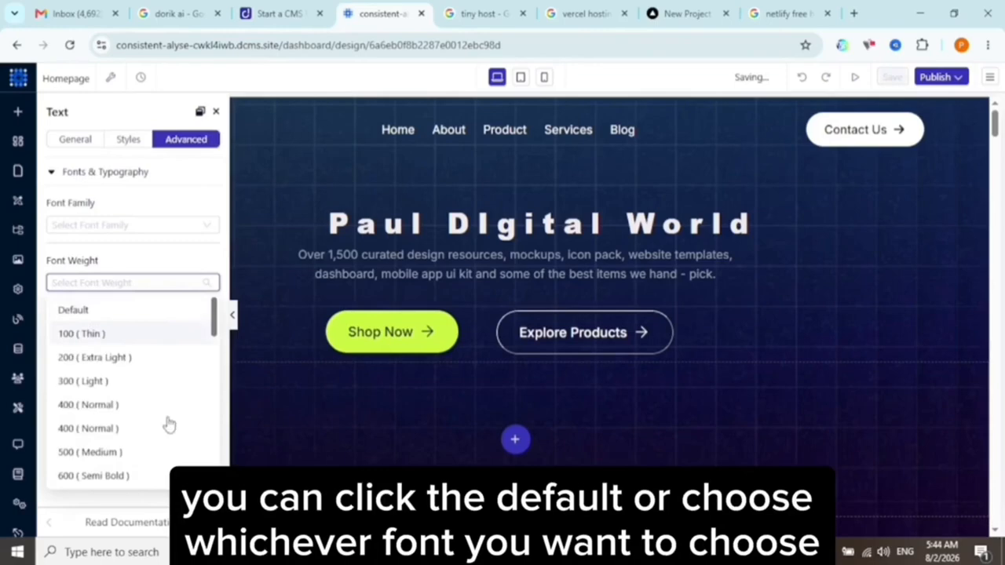
{"action": "left_click", "coordinate": [79, 311]}
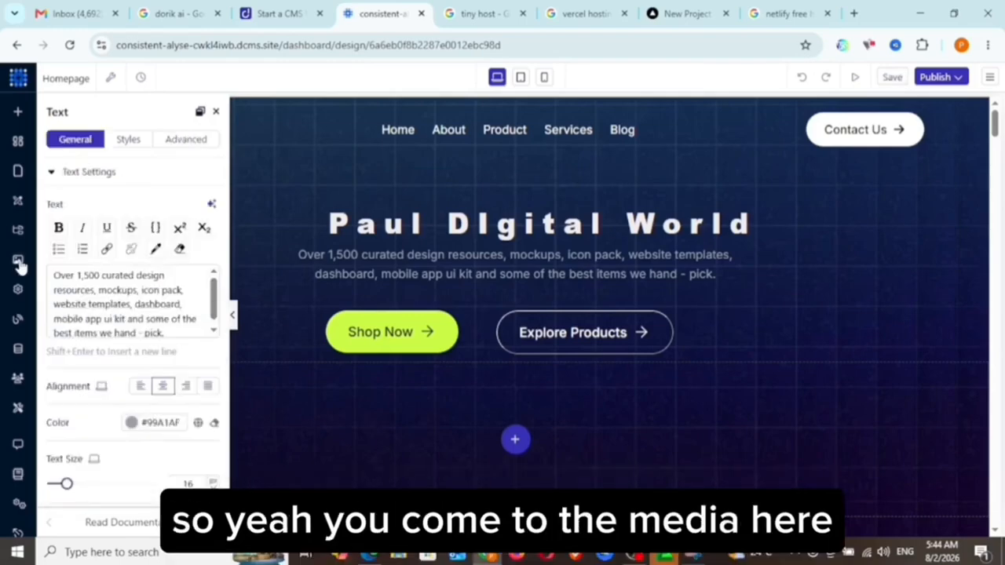
Look at the images section of the media library and close it again.
{"action": "left_click", "coordinate": [18, 264]}
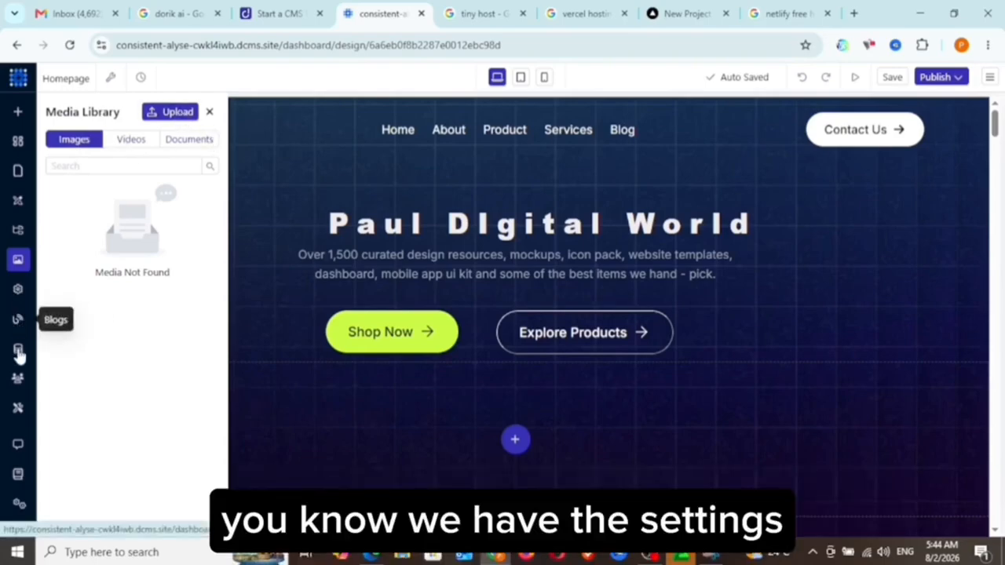
{"action": "left_click", "coordinate": [210, 113]}
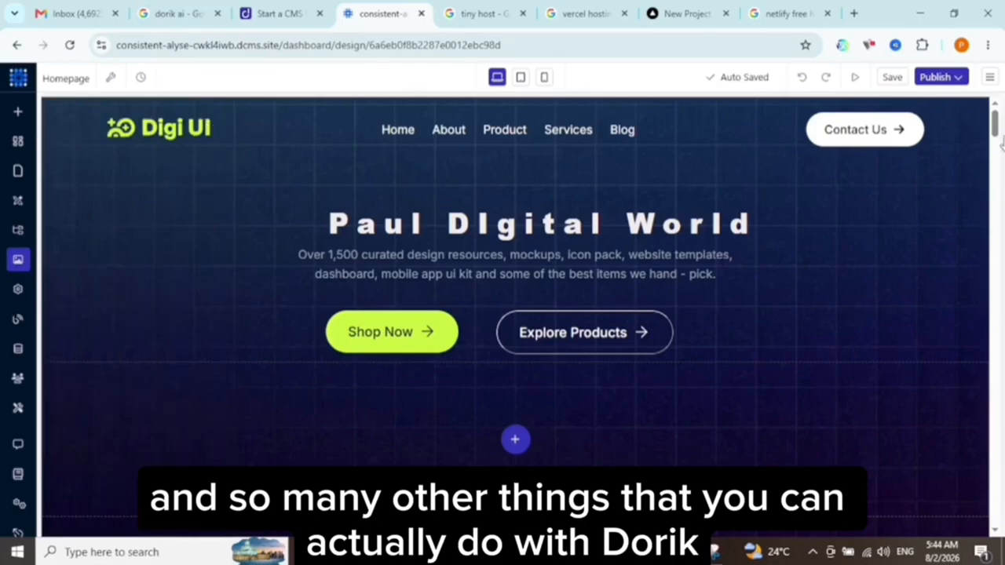
Delete the Shop Now button from the hero section together with its 18% container.
{"action": "mouse_move", "coordinate": [997, 128]}
{"action": "left_mouse_down"}
{"action": "mouse_move", "coordinate": [995, 210]}
{"action": "mouse_move", "coordinate": [994, 134]}
{"action": "left_mouse_up"}
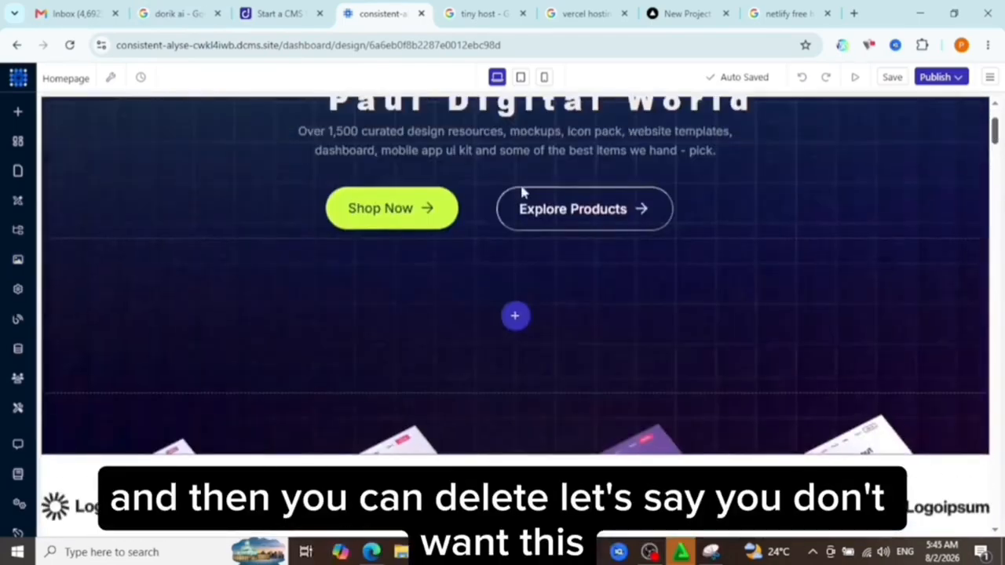
{"action": "mouse_move", "coordinate": [413, 218]}
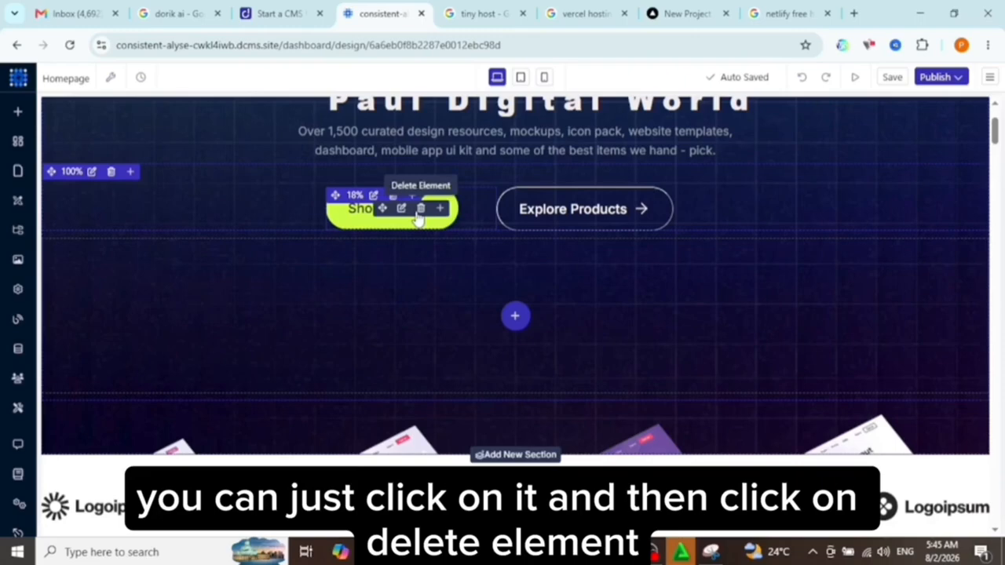
{"action": "left_click", "coordinate": [418, 213]}
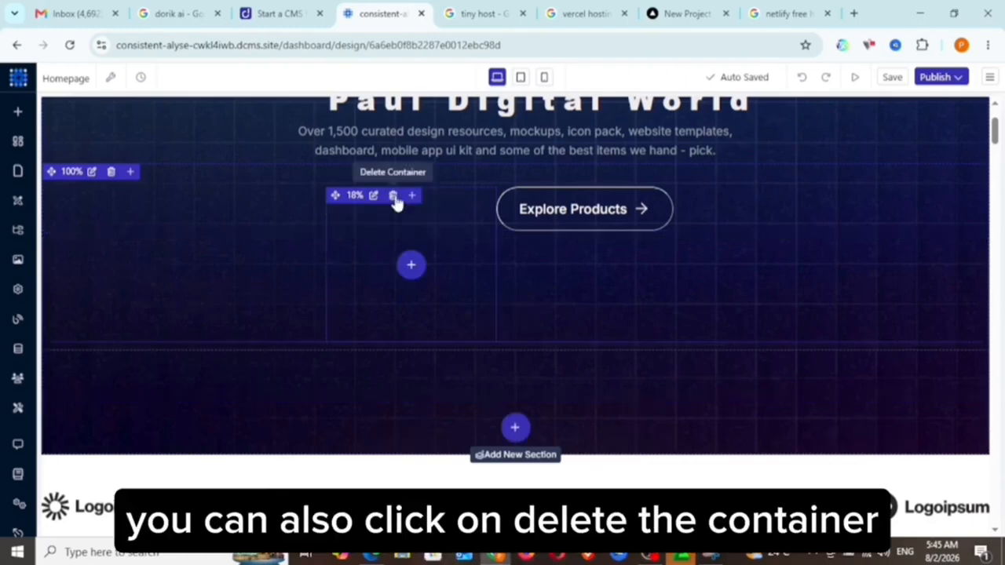
{"action": "left_click", "coordinate": [394, 196]}
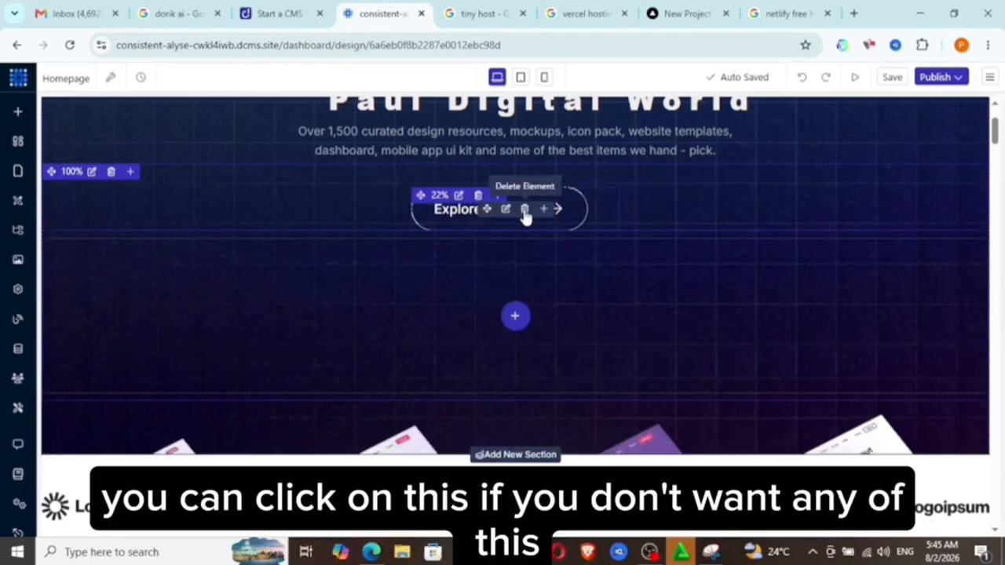
Delete the Explore Products button with its 22% container and the empty full-width container around them.
{"action": "left_click", "coordinate": [525, 209]}
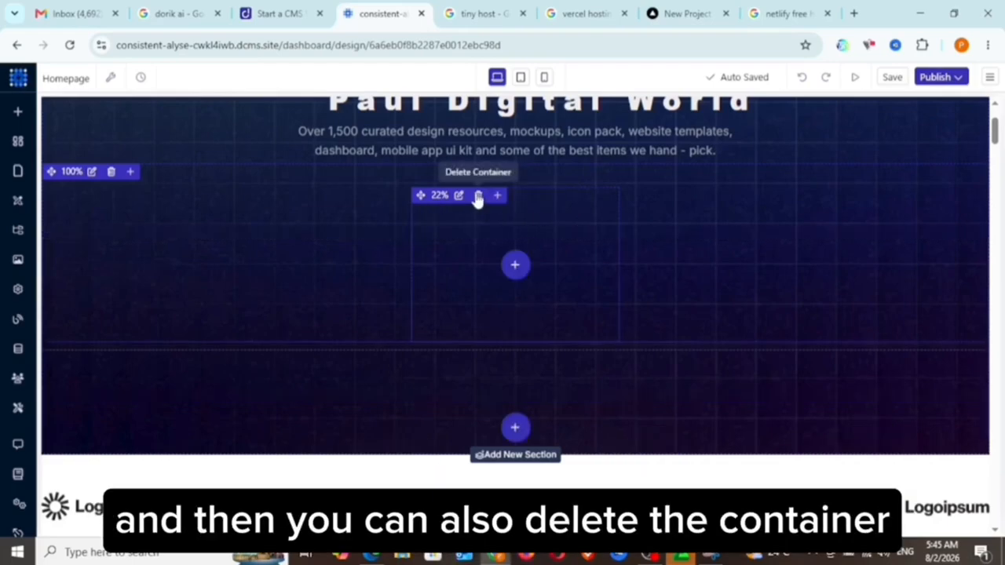
{"action": "left_click", "coordinate": [477, 196]}
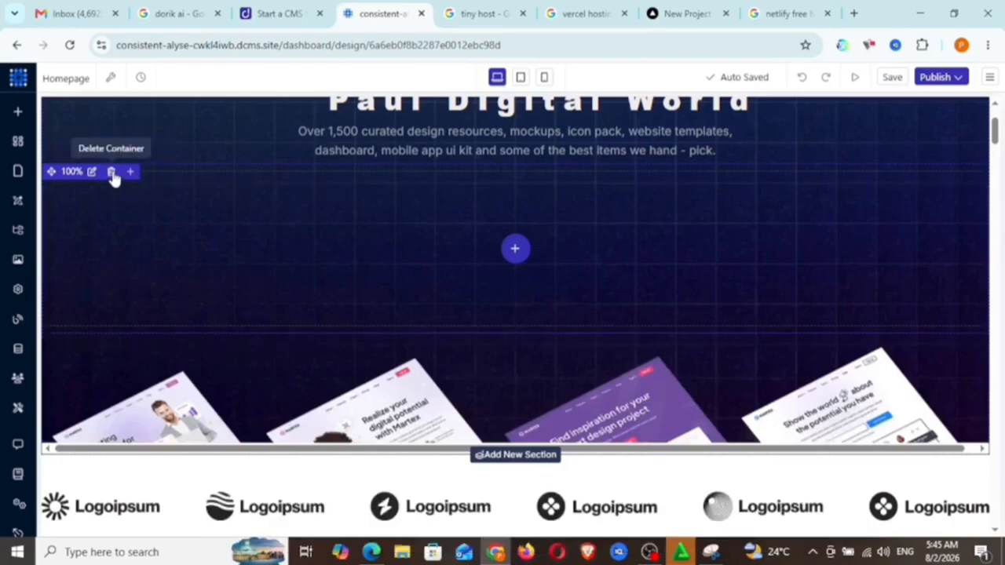
{"action": "left_click", "coordinate": [111, 172]}
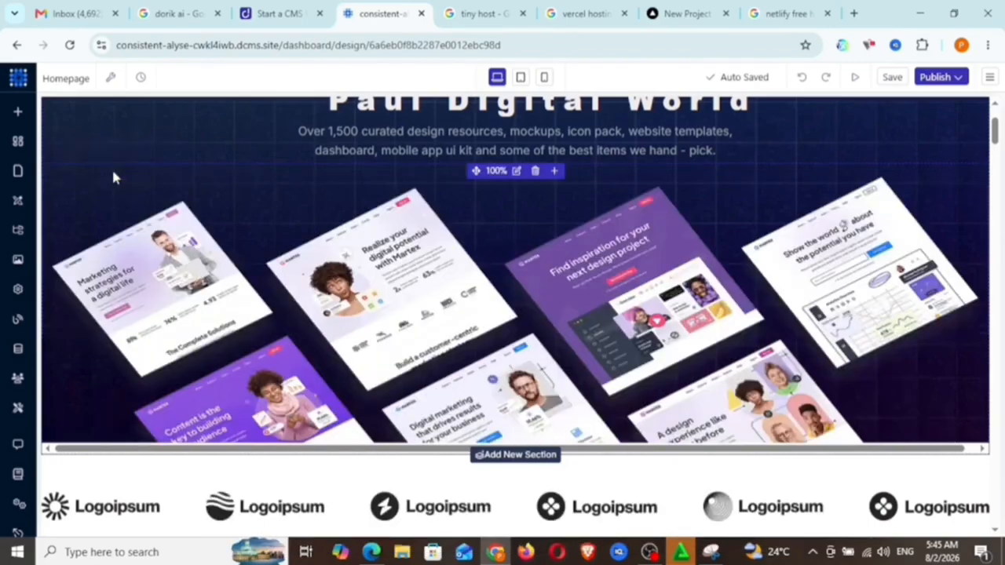
Examine the general settings of the hero mockup image and the homepage sections below it.
{"action": "left_click", "coordinate": [278, 153]}
{"action": "mouse_move", "coordinate": [99, 251]}
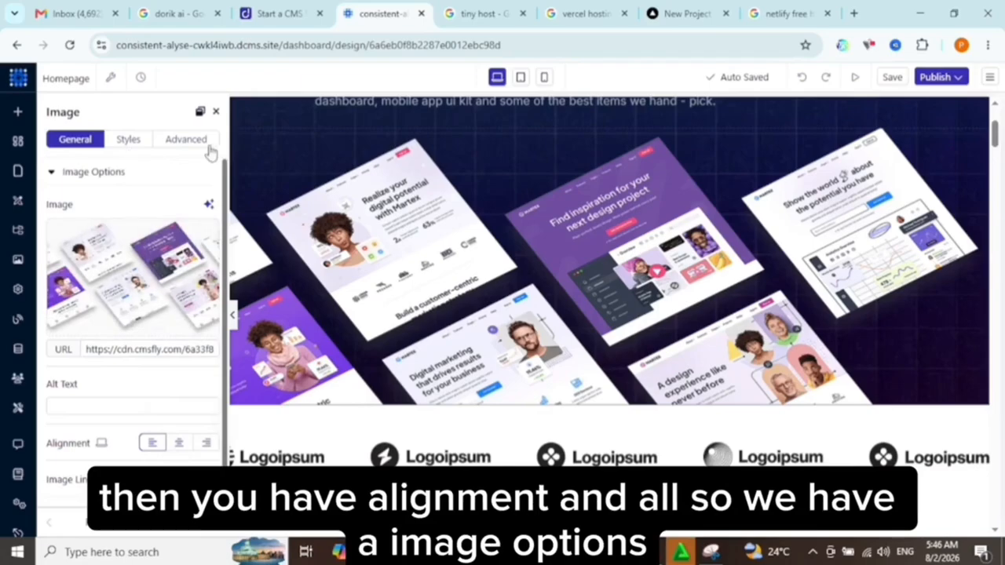
{"action": "left_click", "coordinate": [52, 173]}
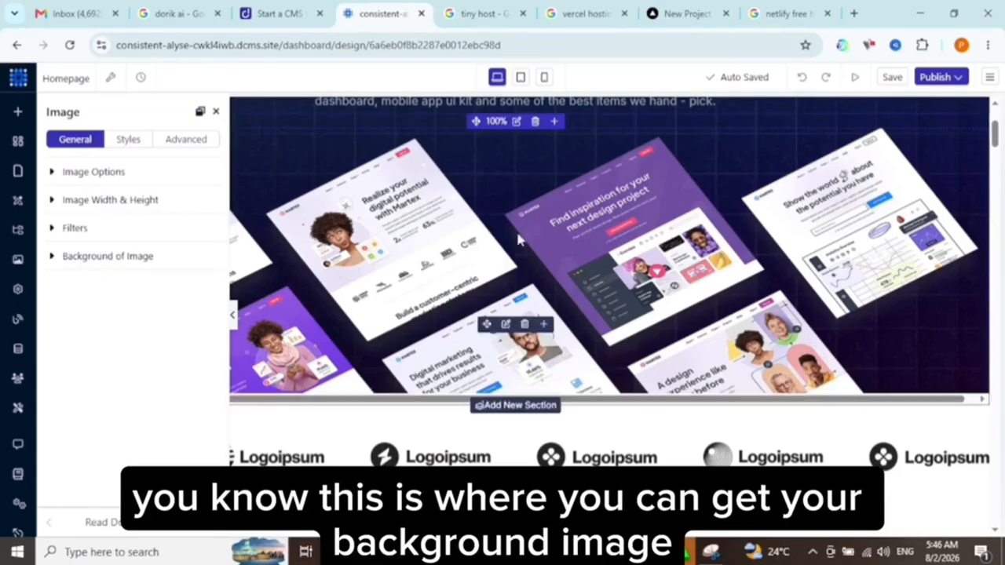
{"action": "scroll", "coordinate": [997, 163], "scroll_direction": "down", "scroll_amount": 5}
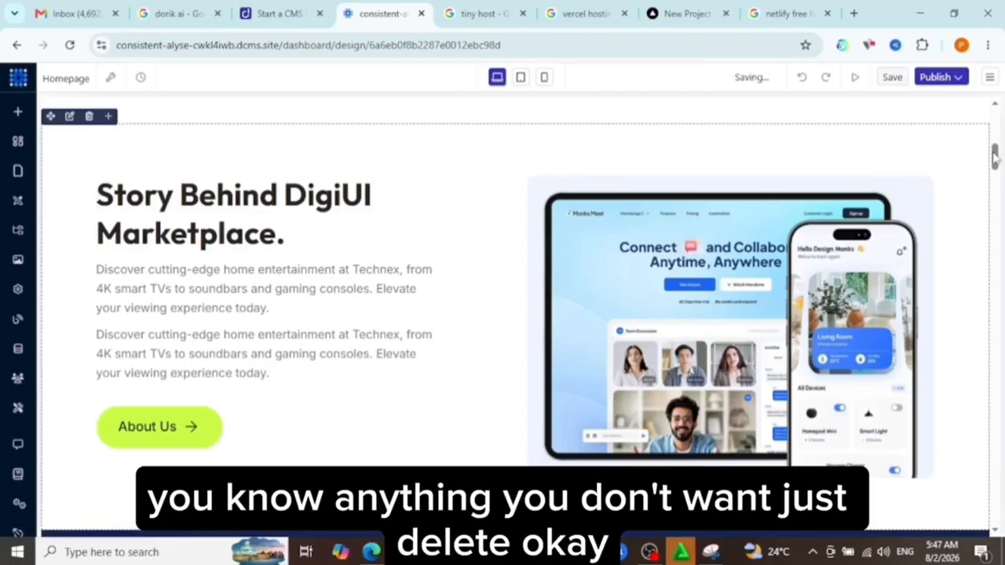
Review how the homepage appears in the tablet layout, starting from the hero section.
{"action": "left_click_drag", "start_coordinate": [994, 157], "coordinate": [996, 106]}
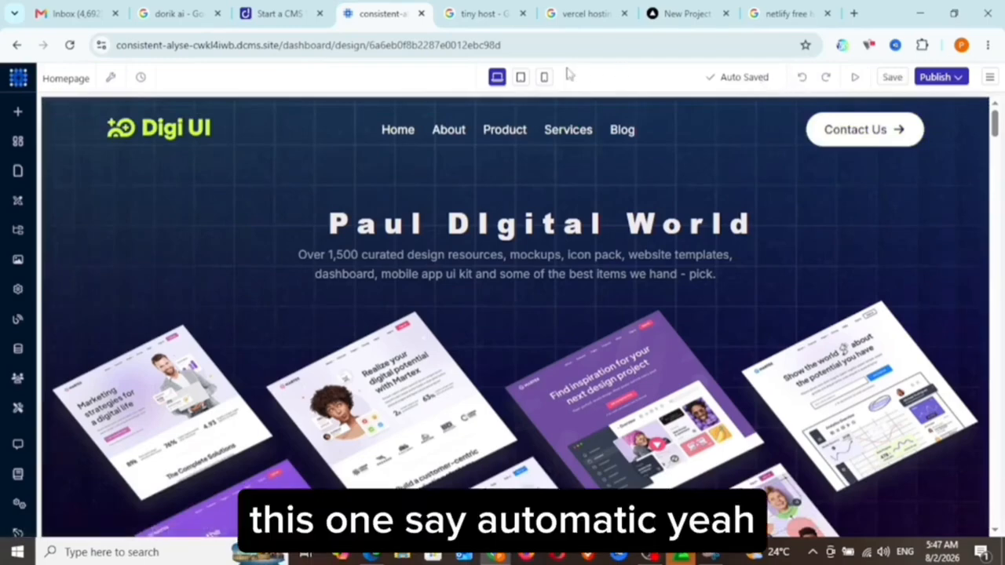
{"action": "left_click", "coordinate": [521, 78]}
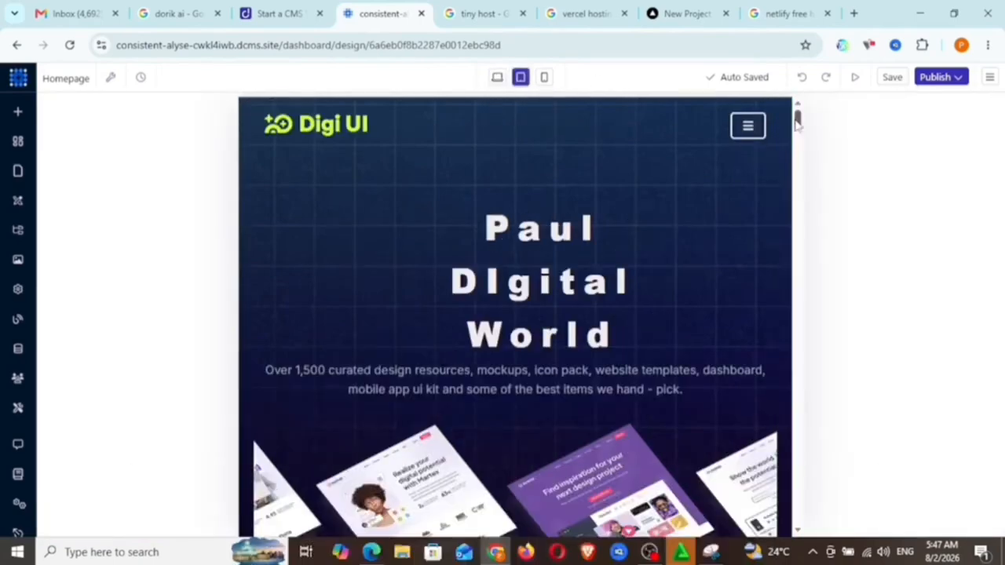
{"action": "mouse_move", "coordinate": [797, 122]}
{"action": "left_mouse_down"}
{"action": "mouse_move", "coordinate": [797, 236]}
{"action": "mouse_move", "coordinate": [783, 320]}
{"action": "mouse_move", "coordinate": [799, 513]}
{"action": "mouse_move", "coordinate": [804, 105]}
{"action": "left_mouse_up"}
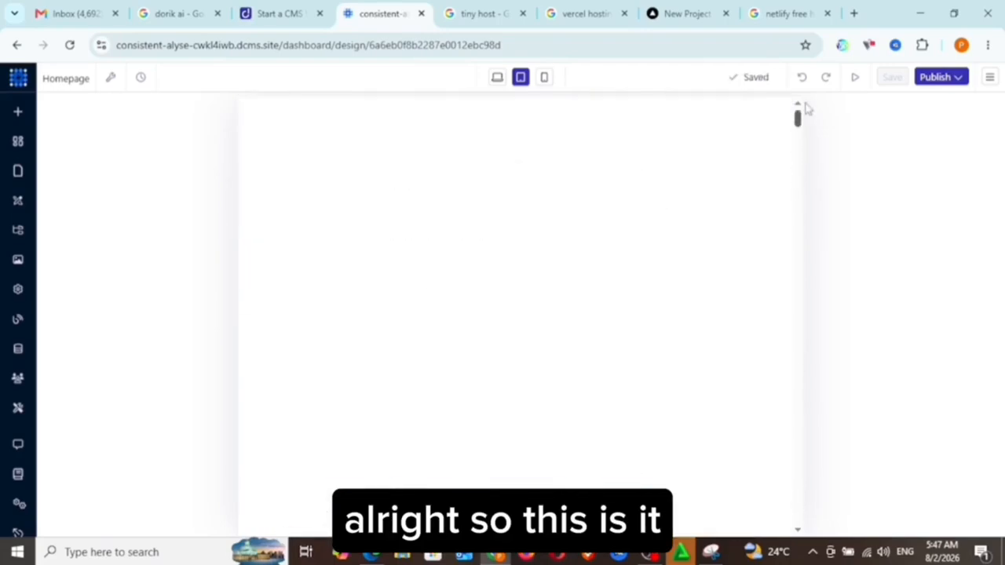
In the mobile layout, set the left margin of the hero title to -370 px.
{"action": "left_click", "coordinate": [544, 77]}
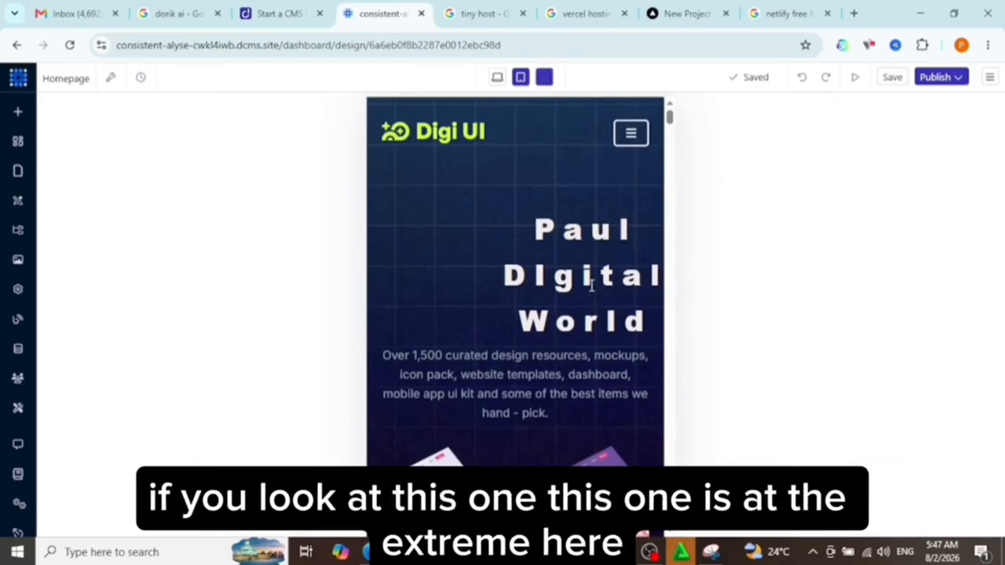
{"action": "mouse_move", "coordinate": [591, 286]}
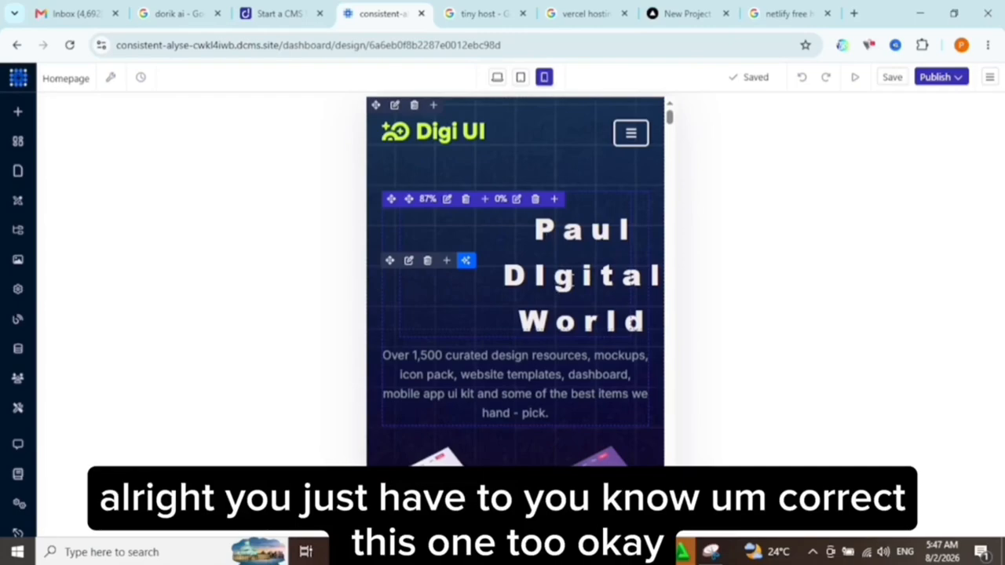
{"action": "left_click", "coordinate": [567, 281]}
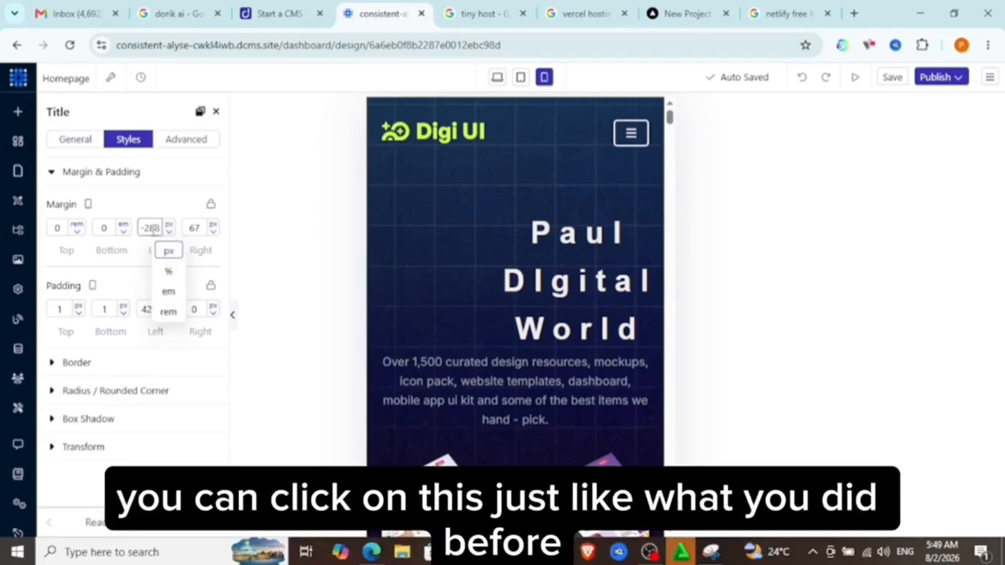
{"action": "left_click", "coordinate": [149, 227]}
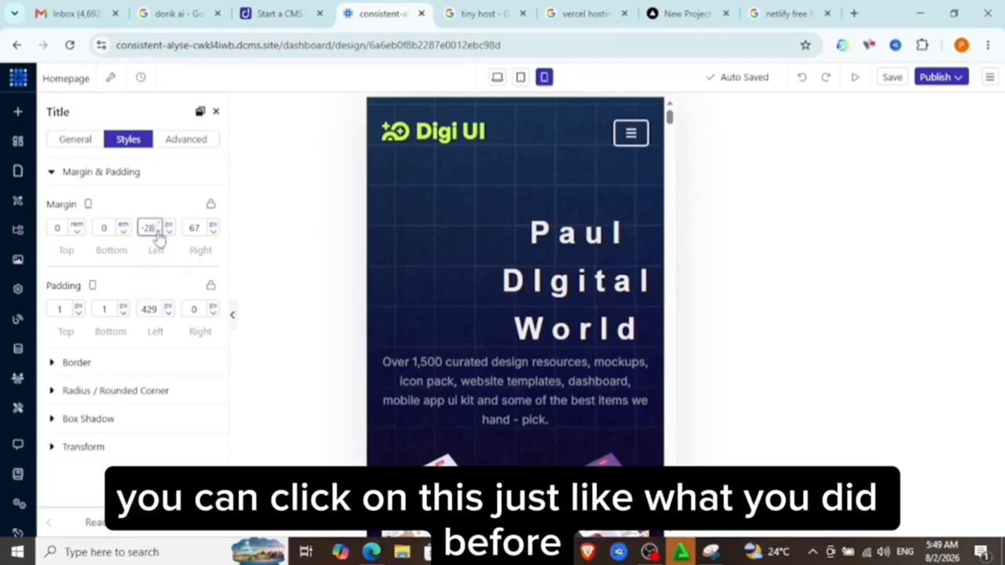
{"action": "key", "text": "Down"}
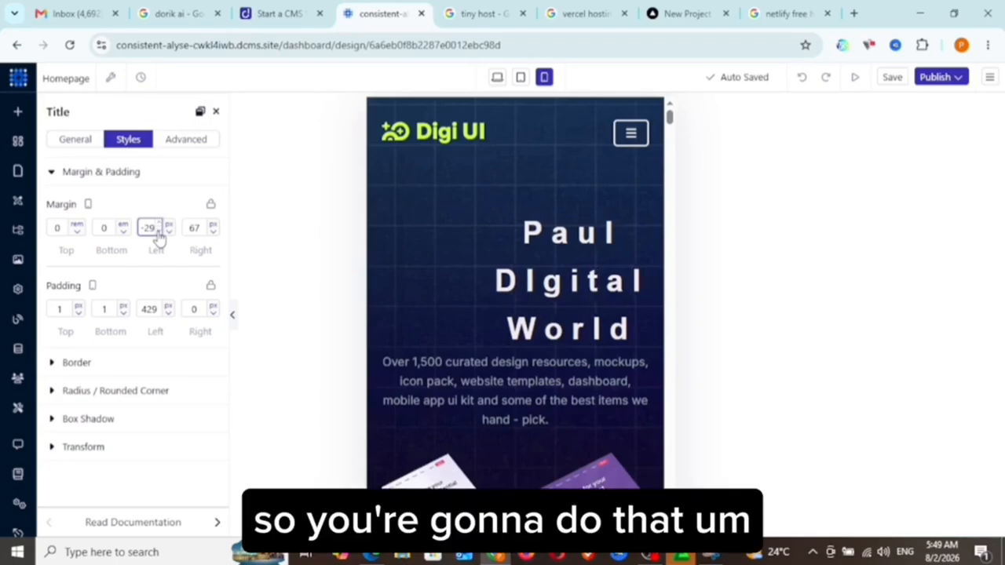
{"action": "key", "text": "Down"}
{"action": "key", "text": "Down"}
{"action": "key", "text": "Down"}
{"action": "key", "text": "Down"}
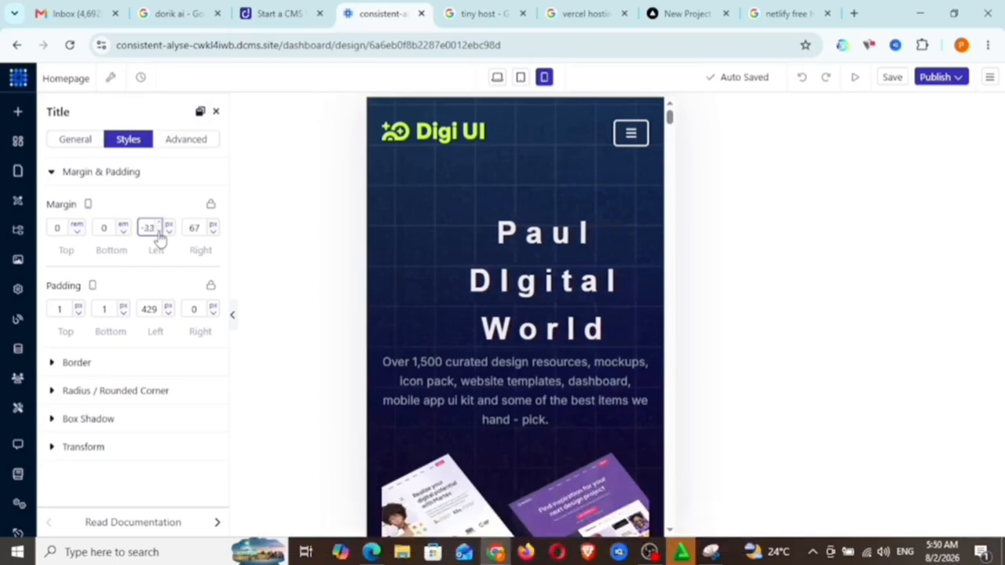
{"action": "key", "text": "Down"}
{"action": "key", "text": "Down"}
{"action": "key", "text": "Down"}
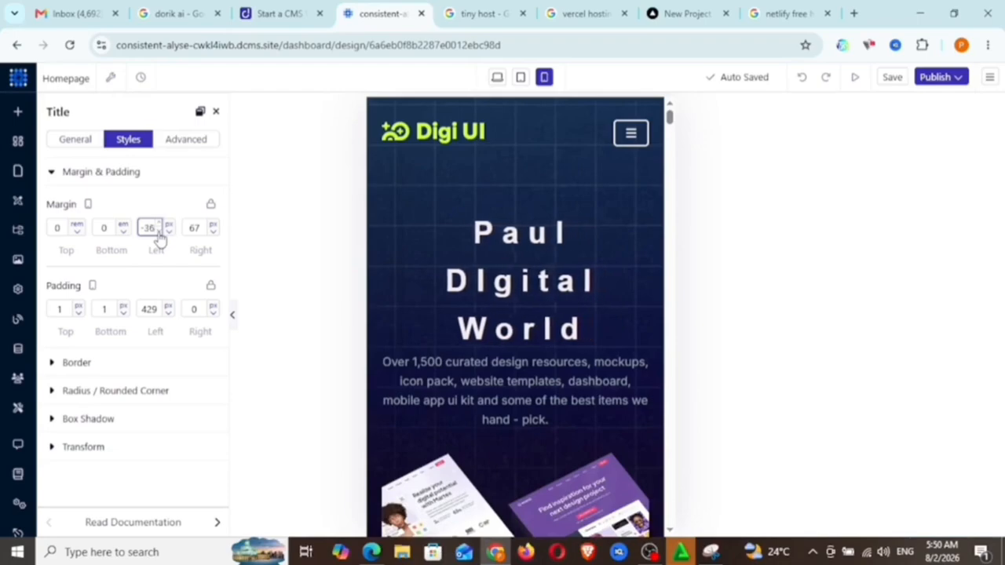
{"action": "key", "text": "Down"}
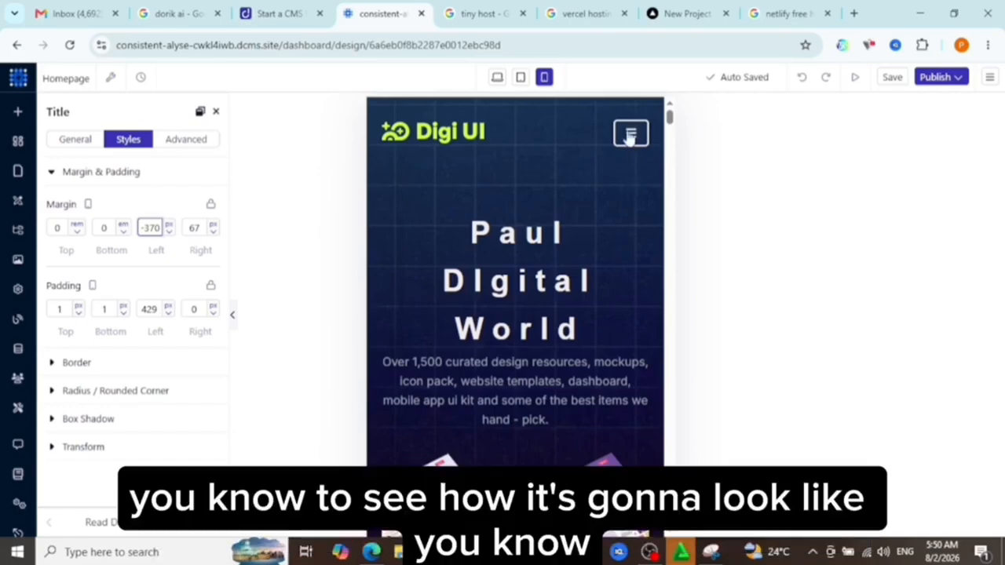
Check the expanded navigation menu and the page in the mobile layout.
{"action": "left_click", "coordinate": [632, 134]}
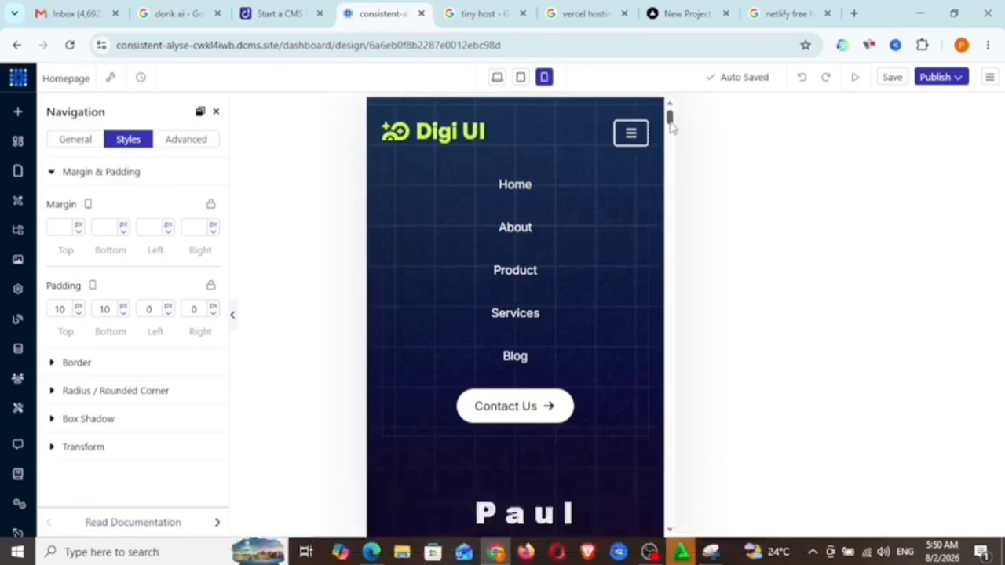
{"action": "mouse_move", "coordinate": [671, 125]}
{"action": "left_mouse_down"}
{"action": "mouse_move", "coordinate": [671, 141]}
{"action": "mouse_move", "coordinate": [667, 117]}
{"action": "left_mouse_up"}
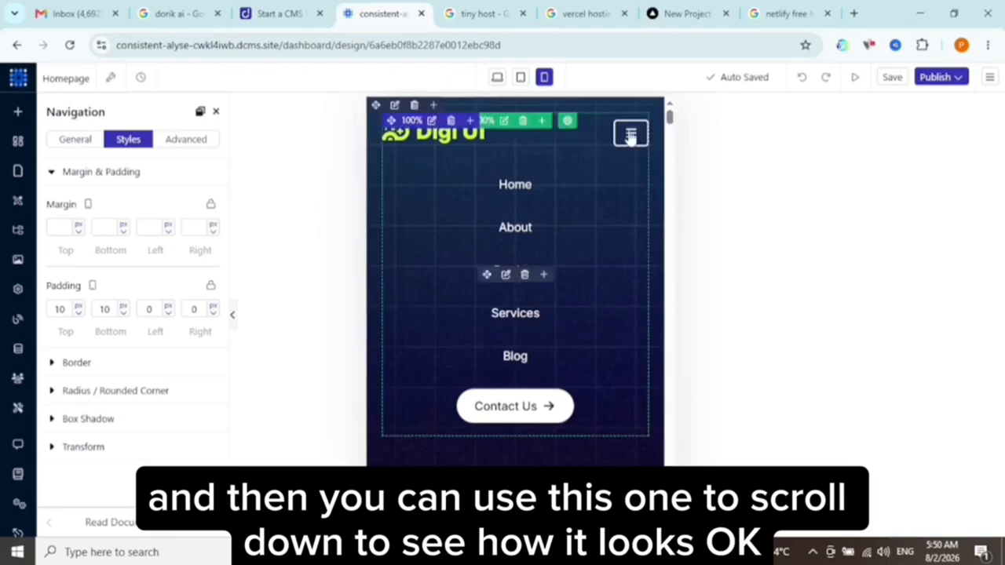
Check the tablet and desktop layouts again, view the homepage in the live preview, and return to the editor.
{"action": "left_click", "coordinate": [524, 83]}
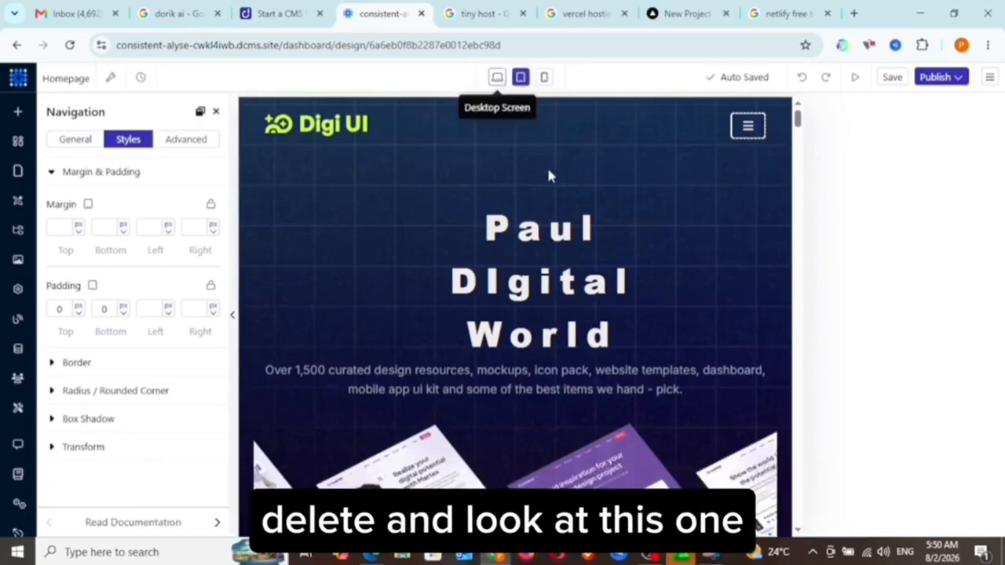
{"action": "left_click", "coordinate": [497, 79]}
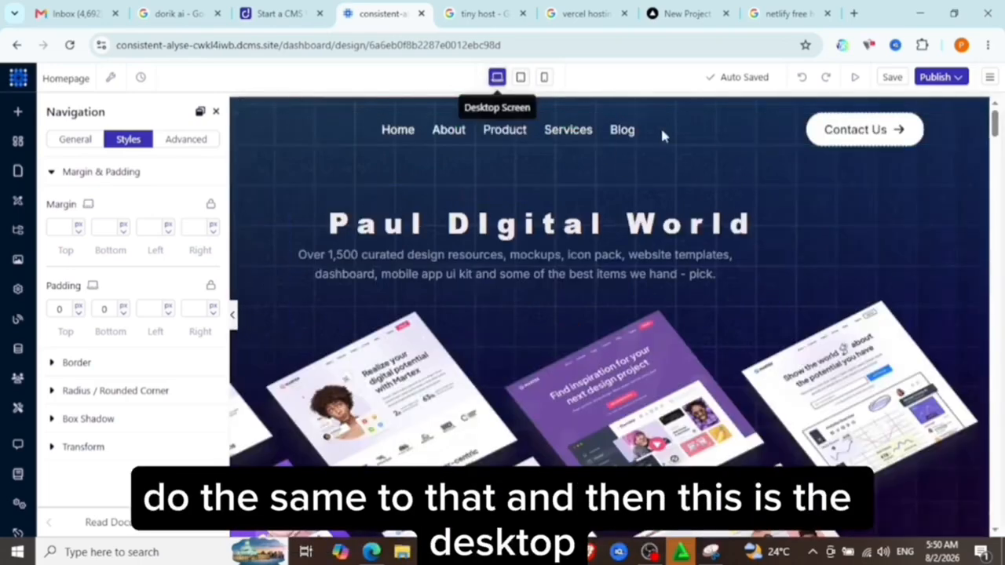
{"action": "left_click", "coordinate": [855, 78]}
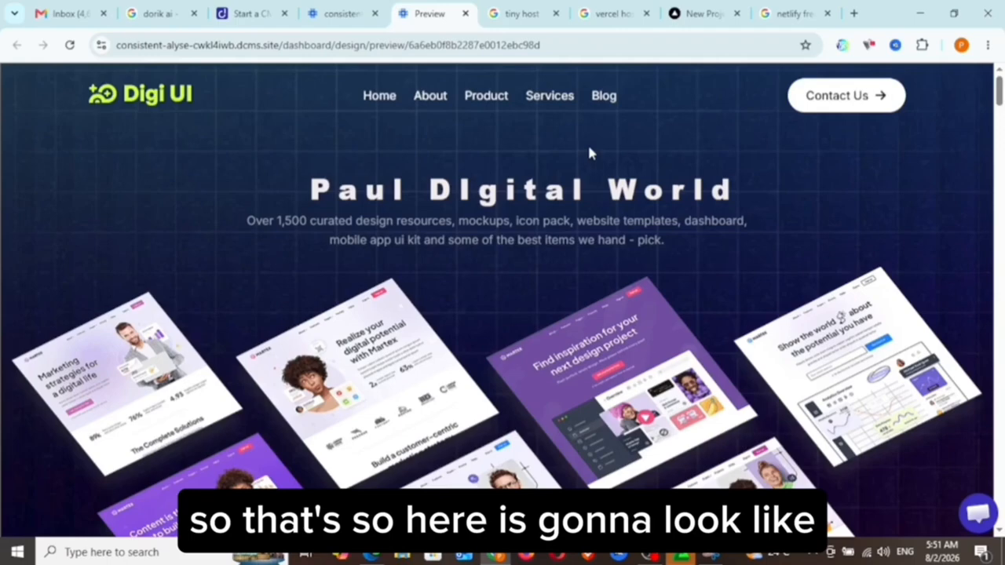
{"action": "key", "text": "ctrl+w"}
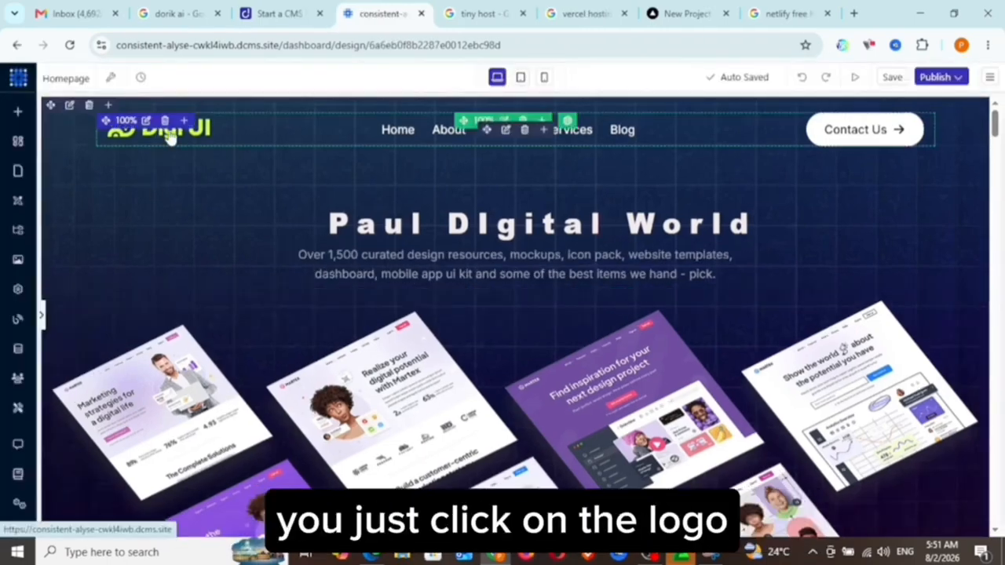
Examine the brand logo options in the general settings of the header navigation.
{"action": "left_click", "coordinate": [168, 135]}
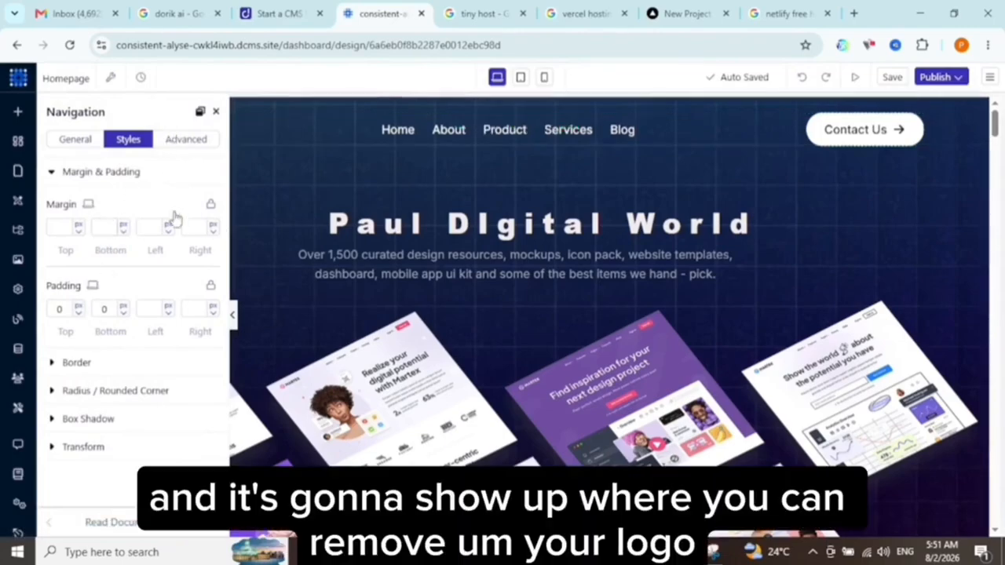
{"action": "left_click", "coordinate": [80, 149]}
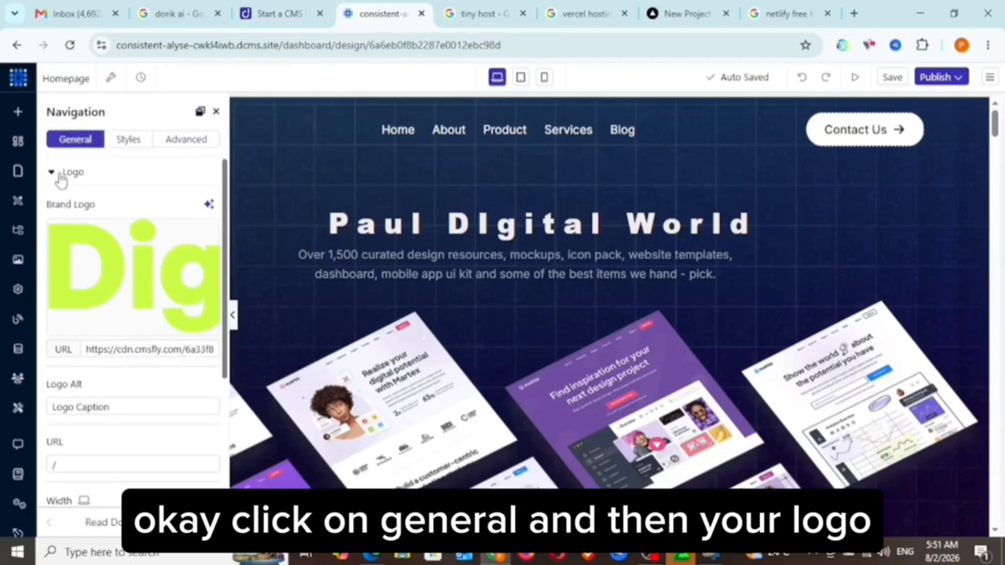
{"action": "mouse_move", "coordinate": [132, 258]}
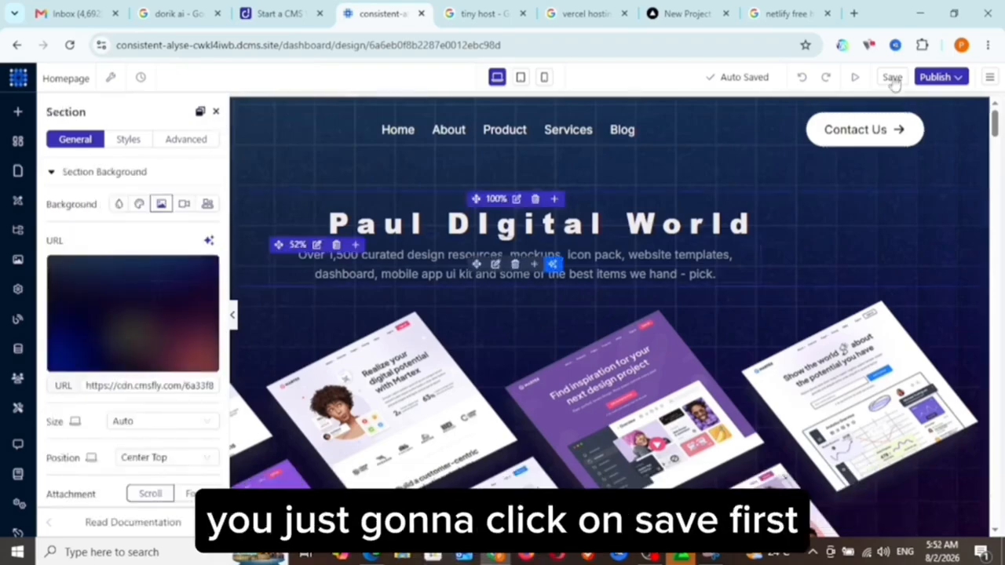
Close the navigation settings, save the homepage and open the website's publishing options.
{"action": "left_click", "coordinate": [892, 77]}
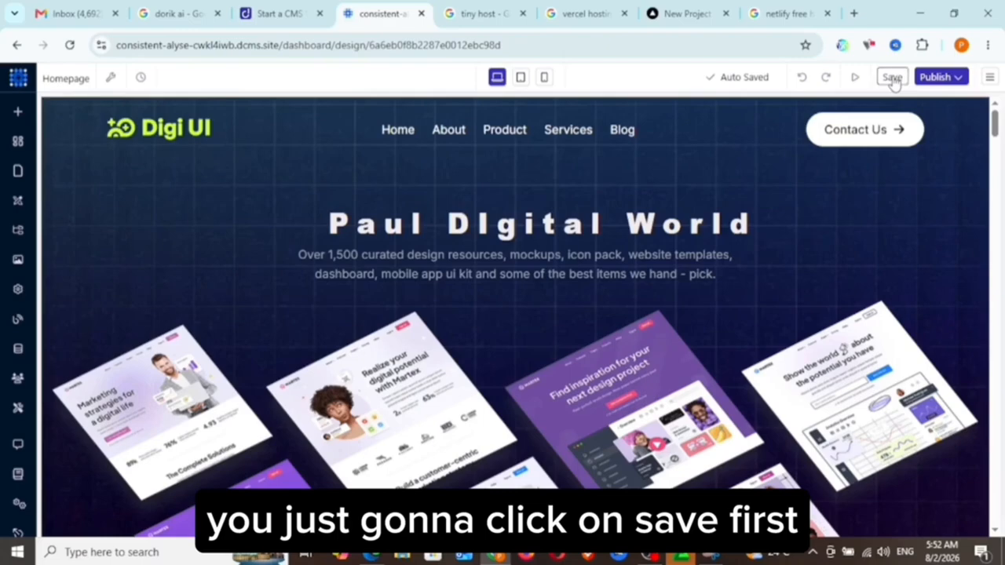
{"action": "left_click", "coordinate": [892, 78]}
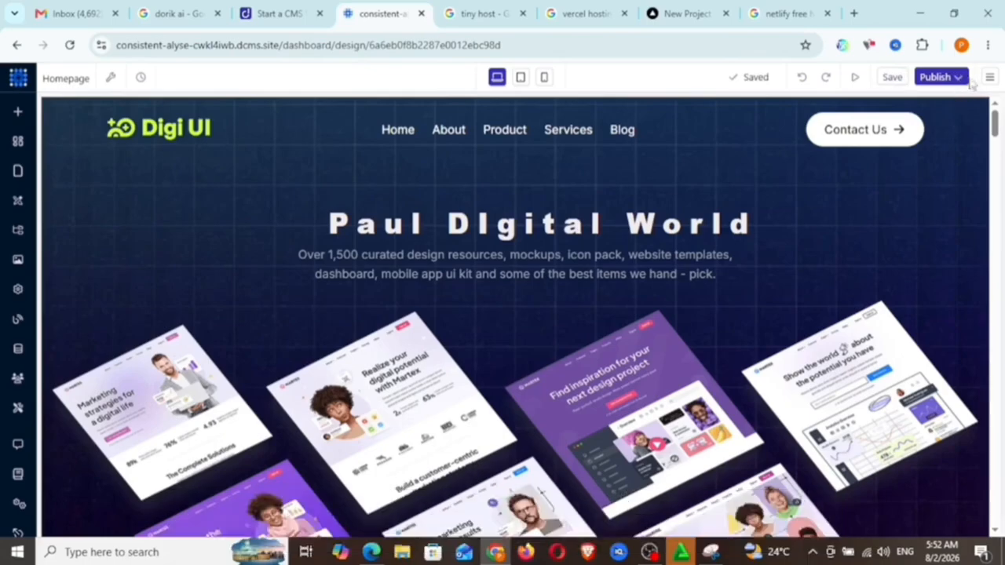
{"action": "left_click", "coordinate": [957, 79]}
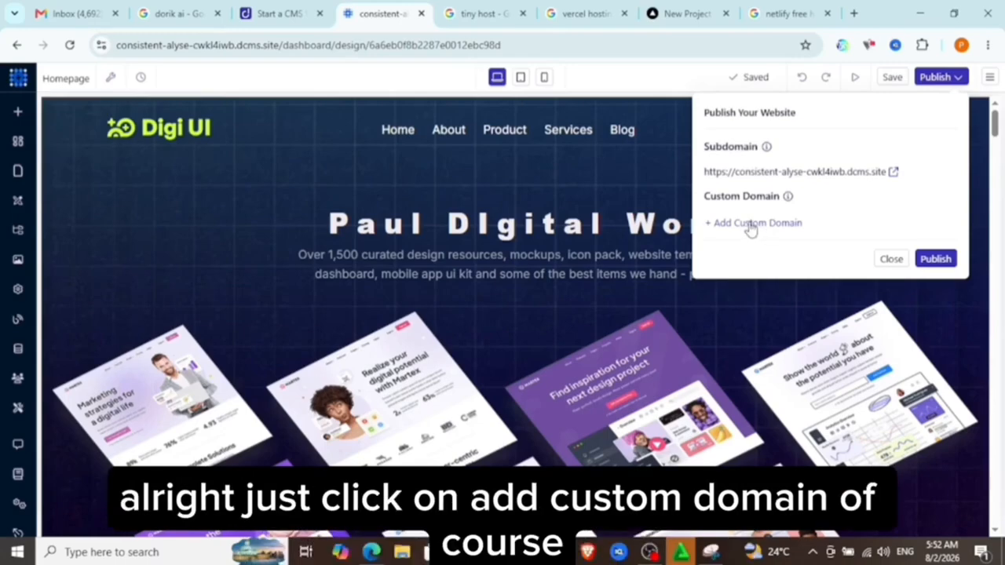
Start adding a custom domain to the website and enter Paul-Digital-World as its domain name.
{"action": "left_click", "coordinate": [751, 224]}
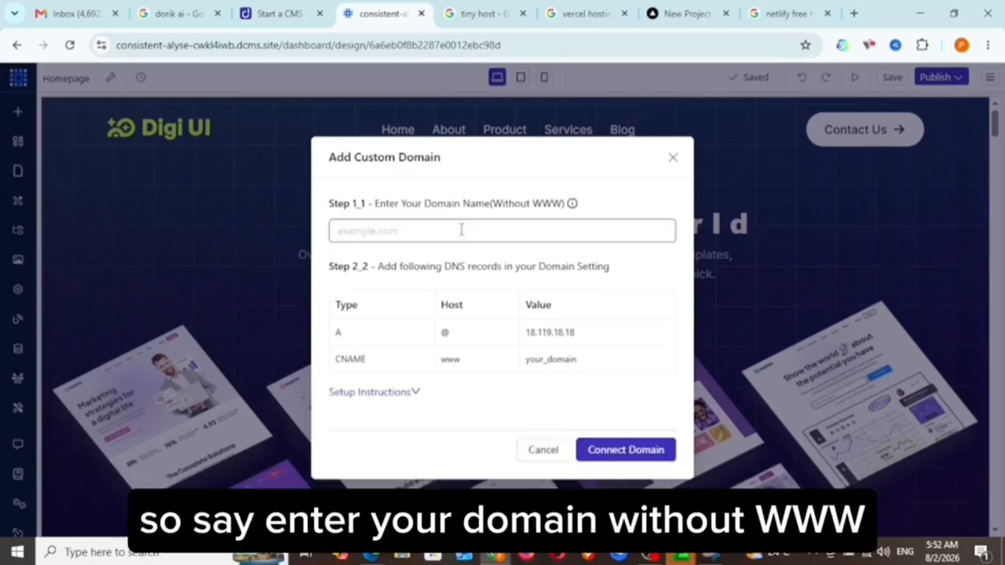
{"action": "left_click", "coordinate": [461, 229]}
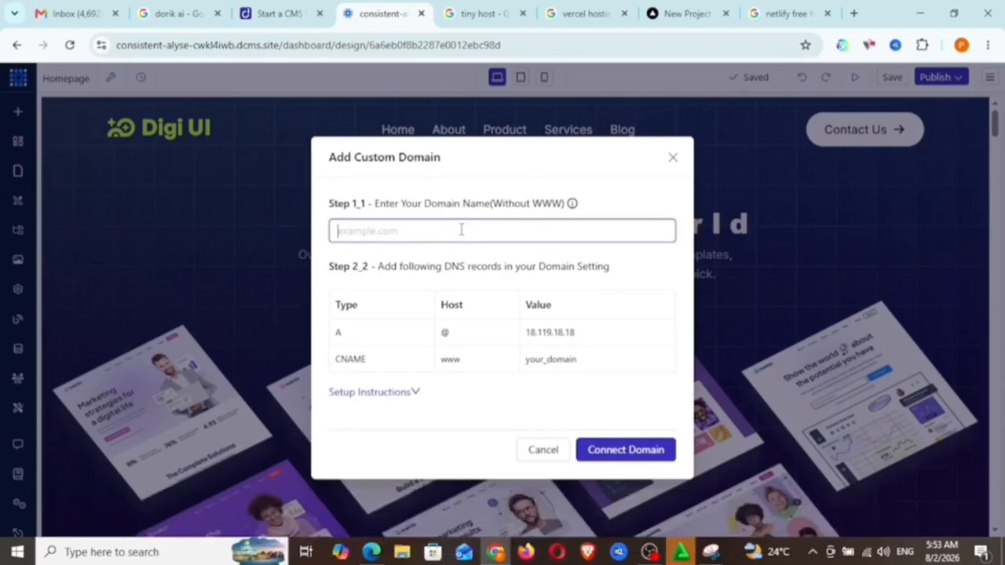
{"action": "type", "text": "Paul-Digital-World"}
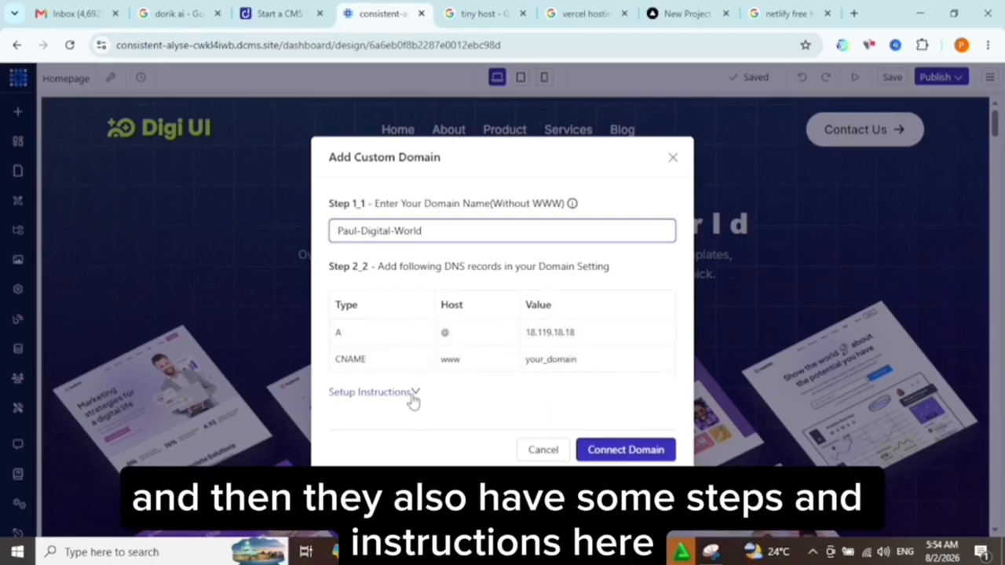
Check which domain providers have setup instructions and close the custom domain form without connecting a domain.
{"action": "left_click", "coordinate": [411, 394]}
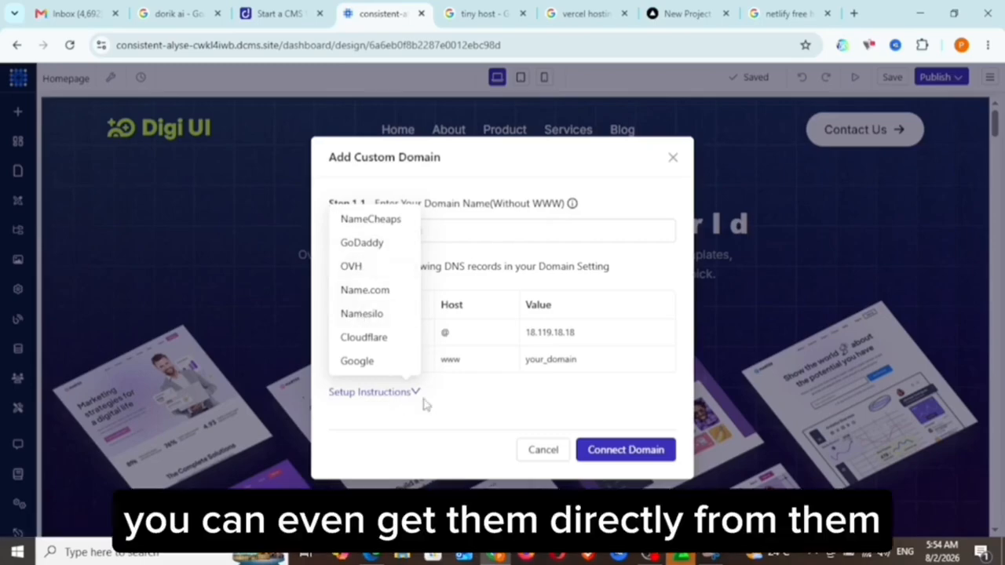
{"action": "left_click", "coordinate": [638, 192]}
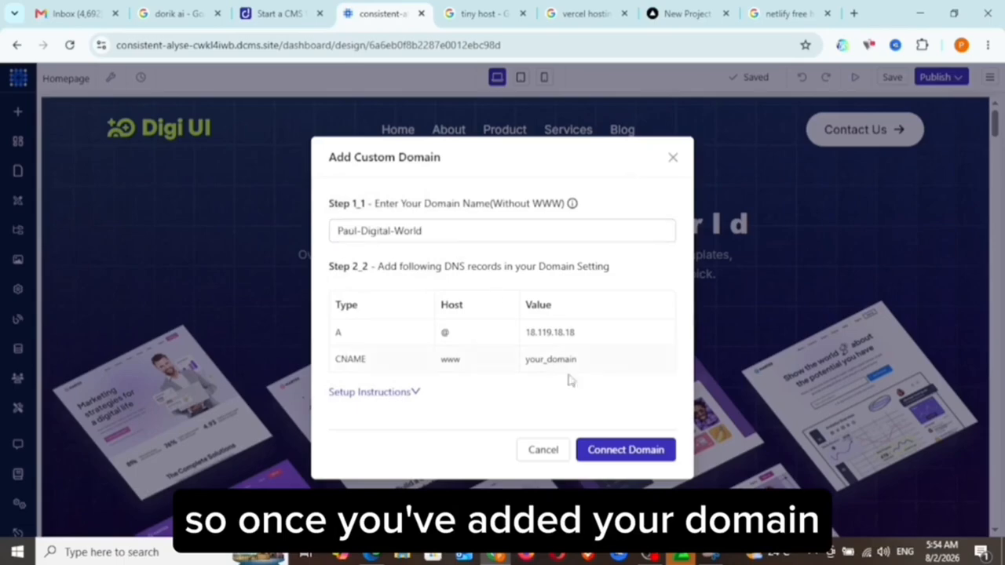
{"action": "left_click", "coordinate": [672, 159]}
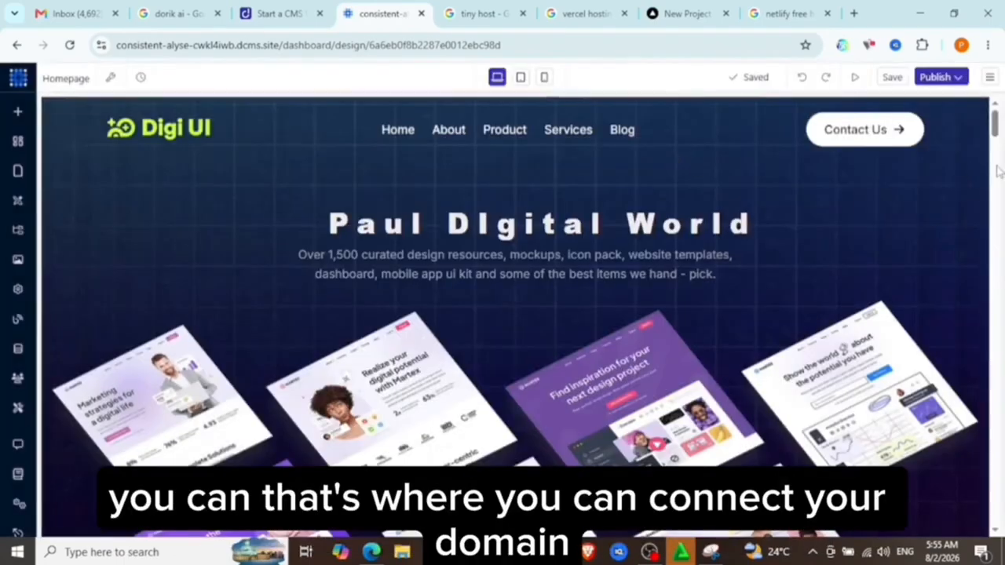